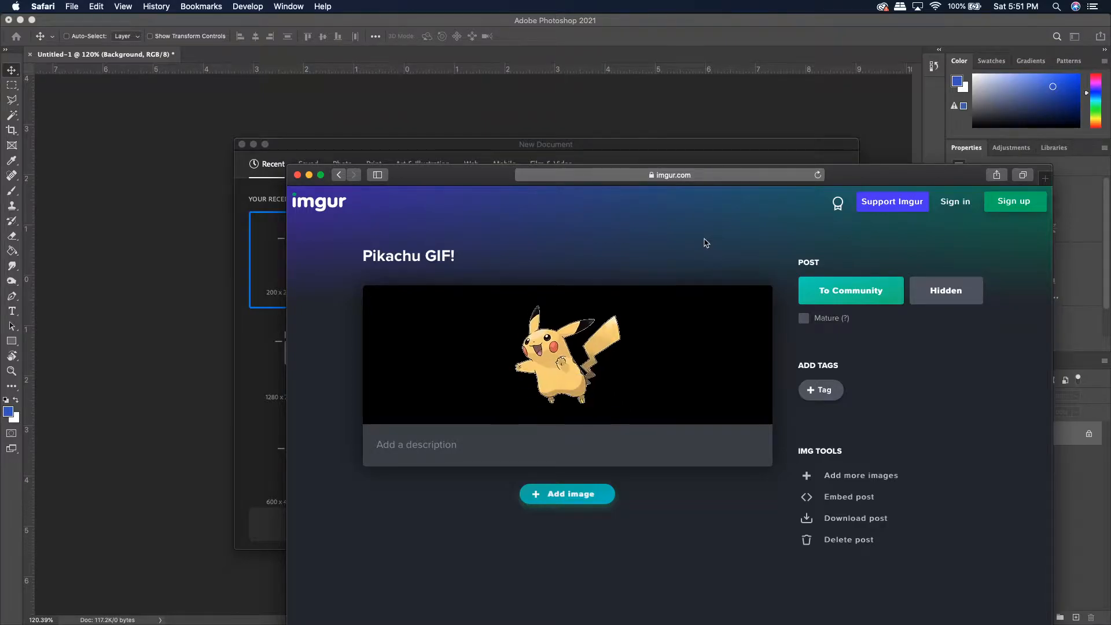
- In Photoshop, create a 200 x 200 px document at 72 ppi and place the 025.png Pikachu image on its canvas
key(super+Tab)
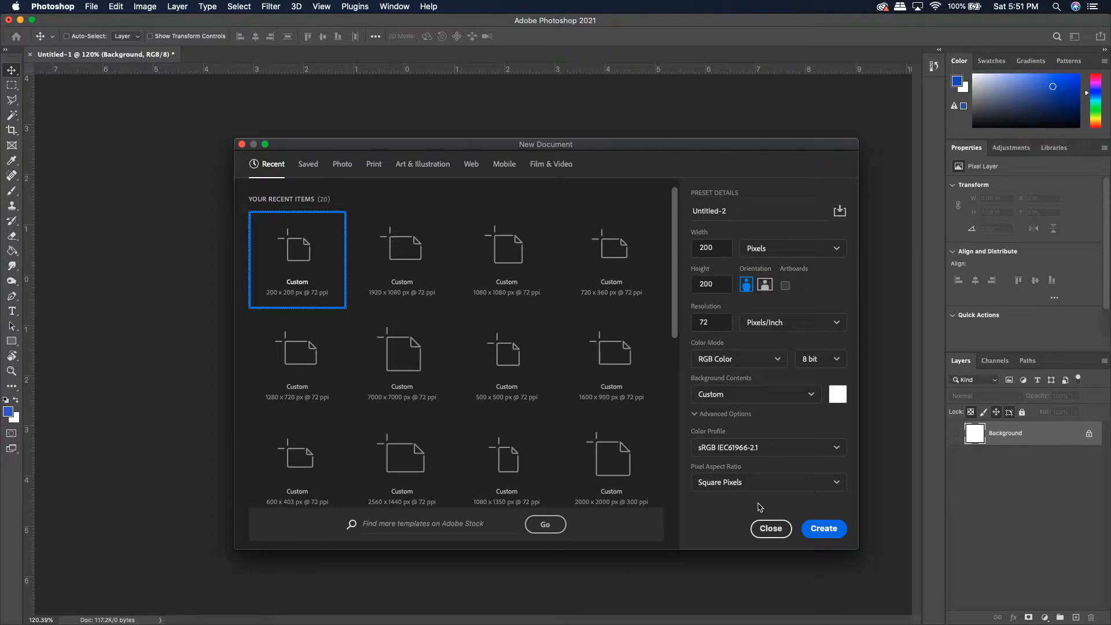
click(816, 528)
click(808, 599)
drag(796, 550, 491, 389)
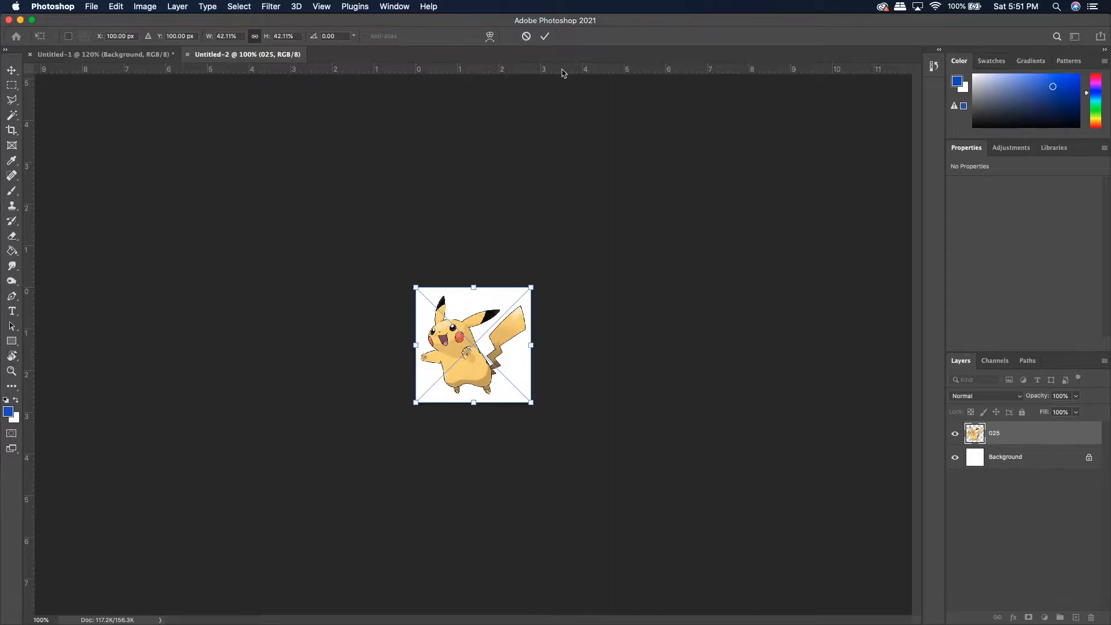
key(Return)
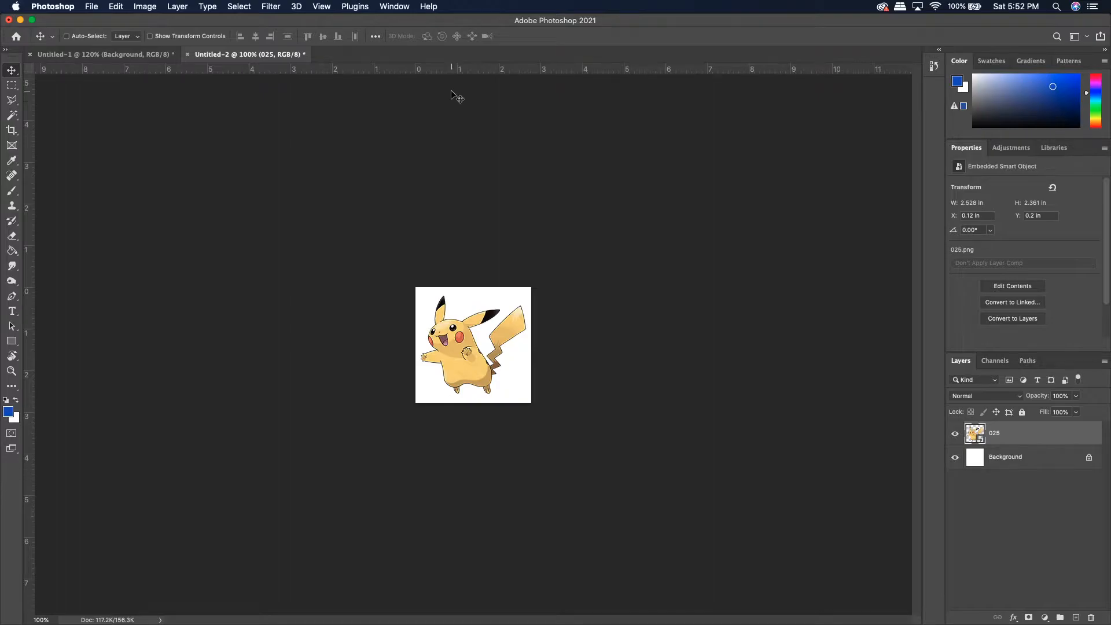
- Show the Timeline, create a video timeline for the document and convert it to a frame animation
click(402, 8)
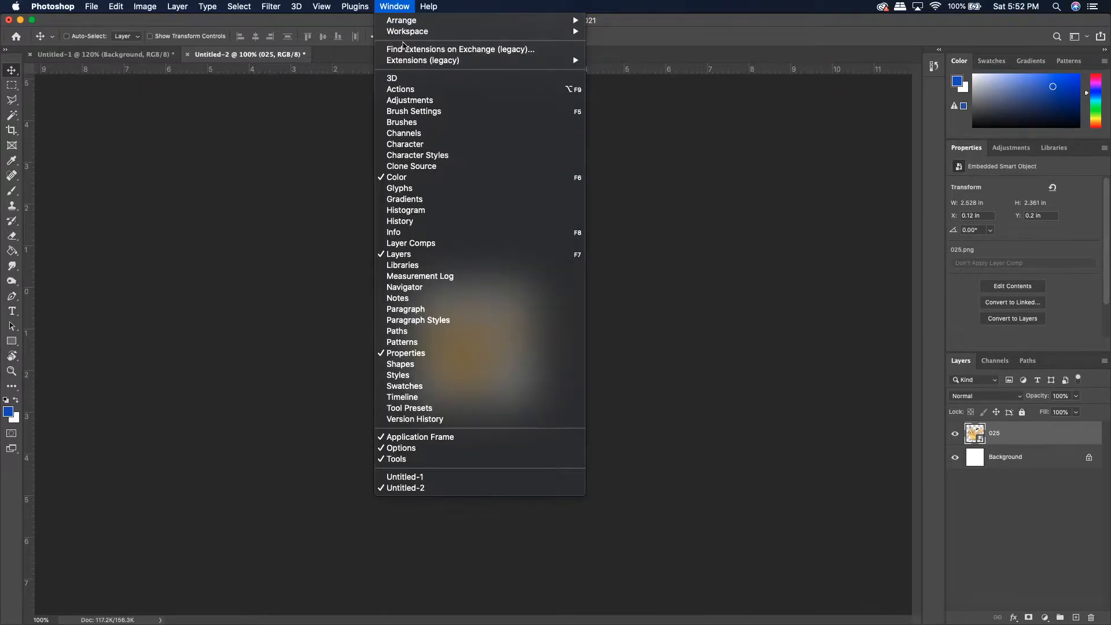
click(418, 397)
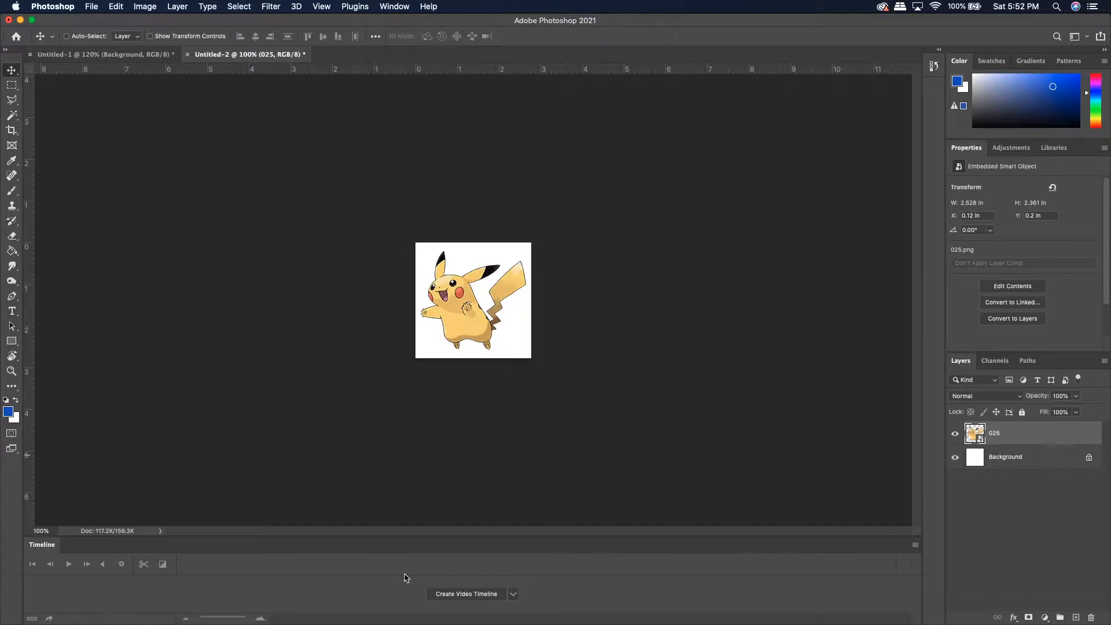
click(448, 593)
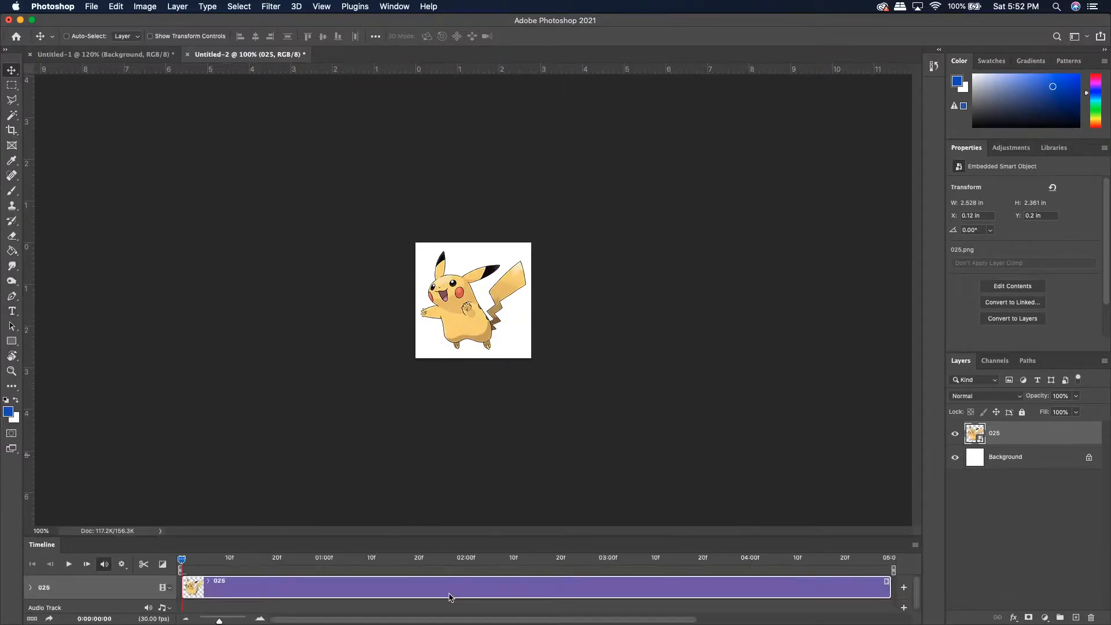
drag(195, 563, 145, 570)
click(33, 619)
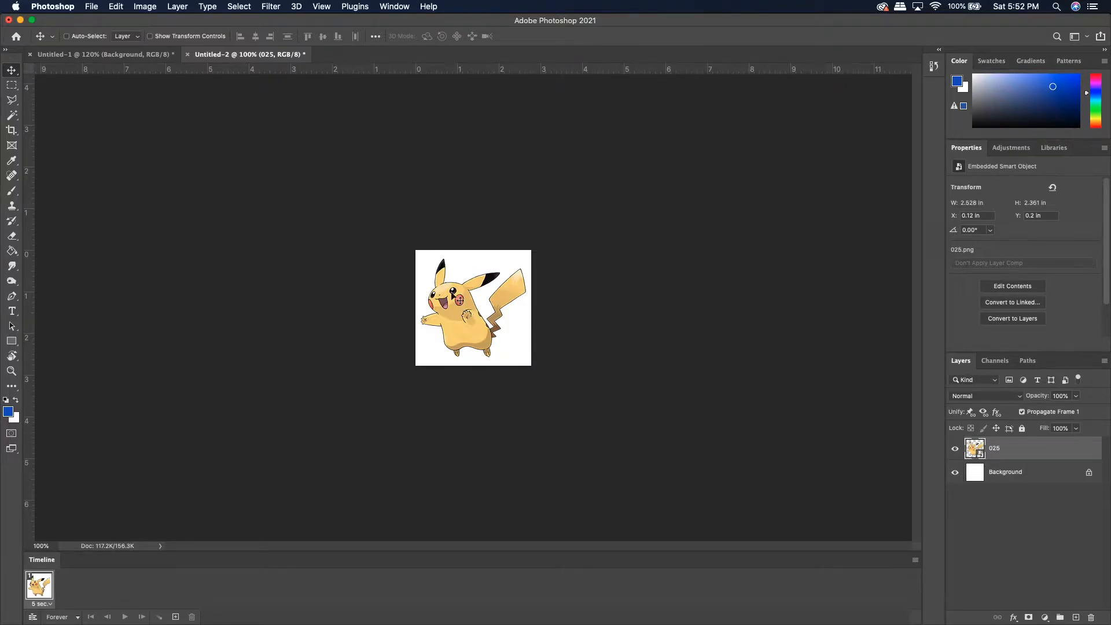
- Move Pikachu off the canvas past its lower-right corner in frame 1, then duplicate the frame and move Pikachu back to fill the canvas
drag(457, 309, 545, 414)
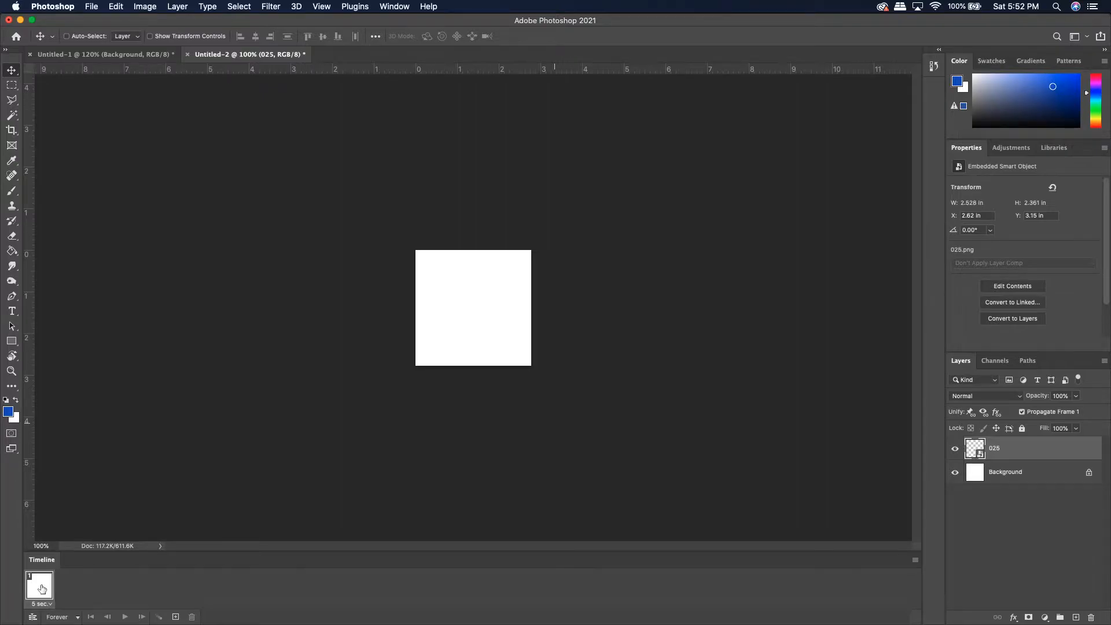
click(175, 616)
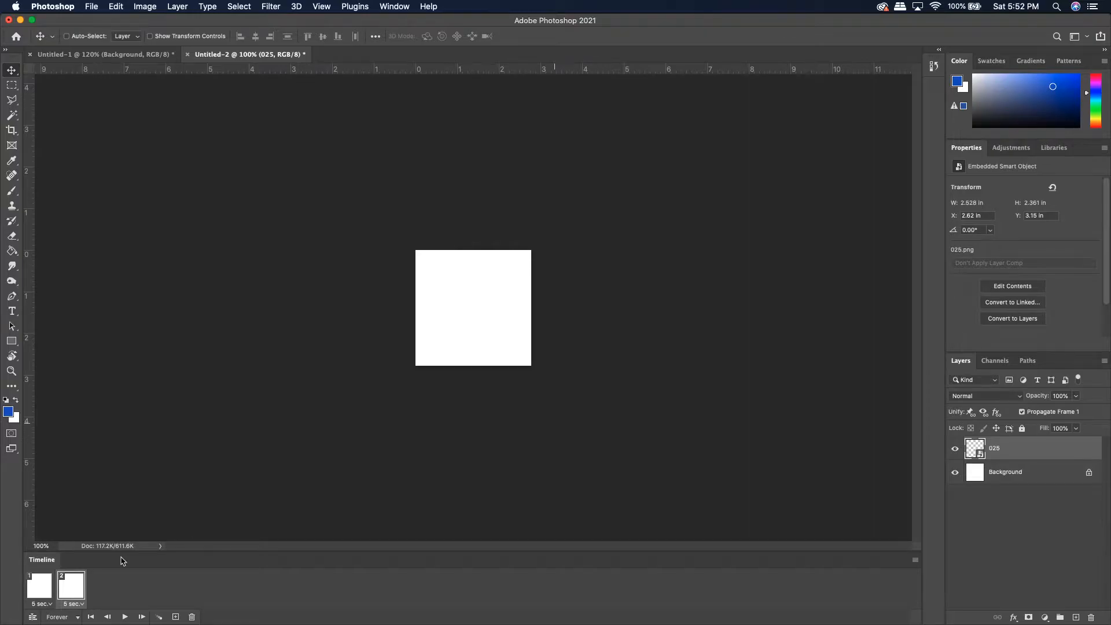
drag(486, 375, 445, 303)
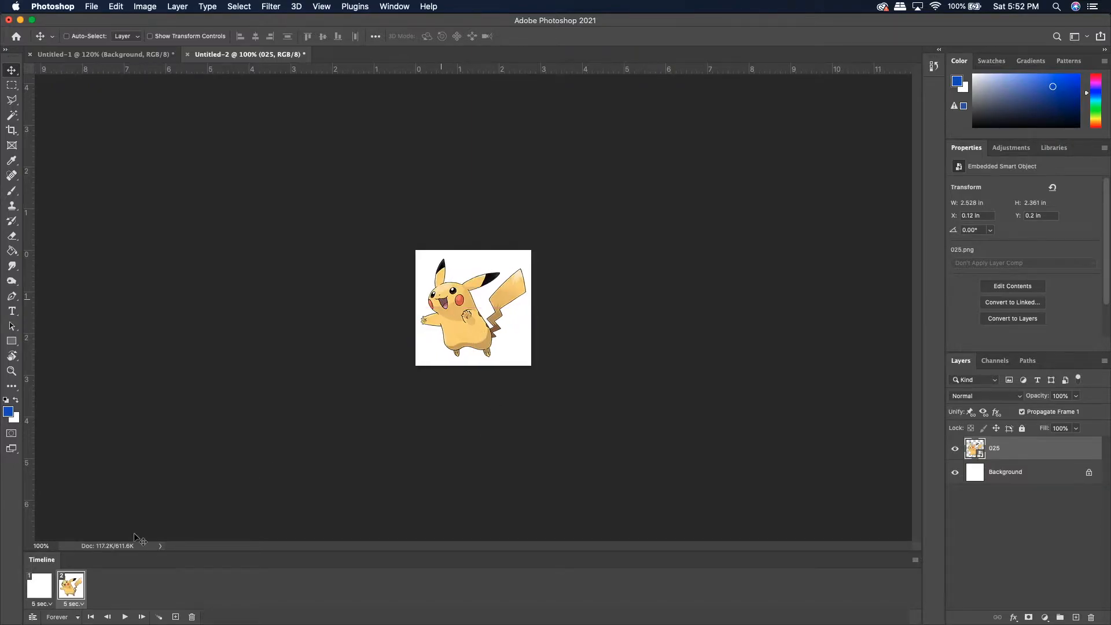
- Tween the selected frames 1 and 2 with 15 added frames, using all layers
click(47, 590)
click(72, 592)
shift+click(46, 589)
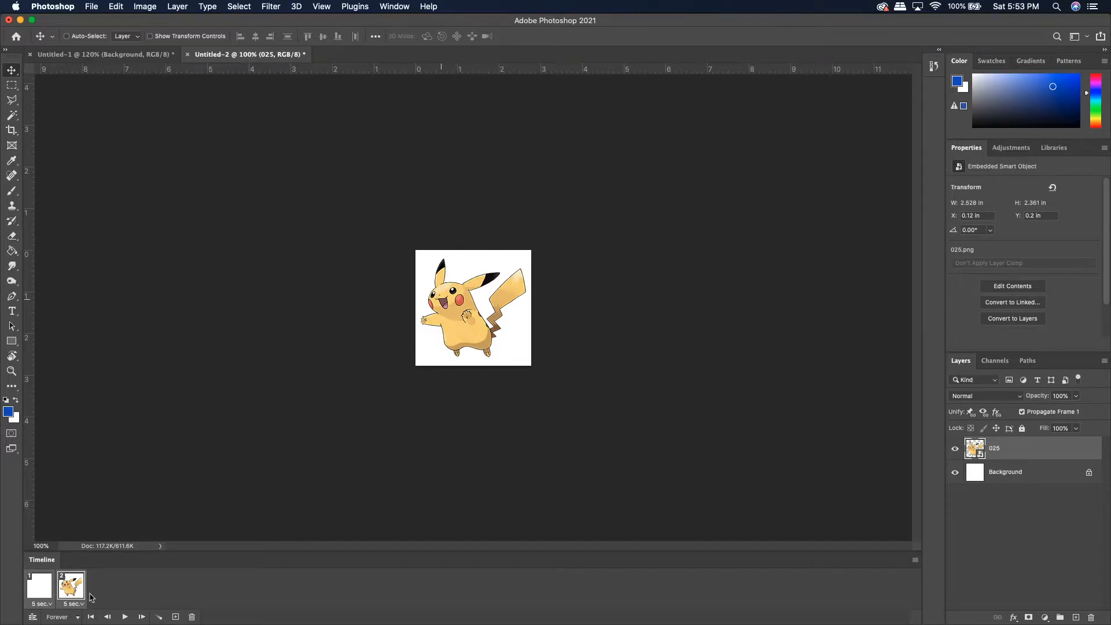
click(160, 617)
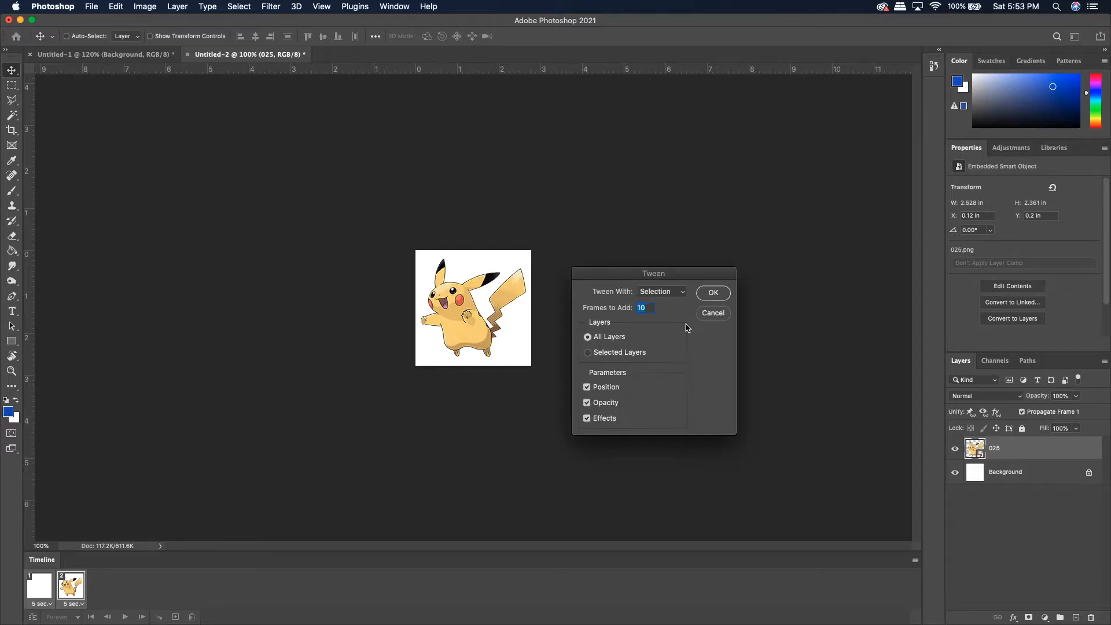
click(682, 292)
click(657, 292)
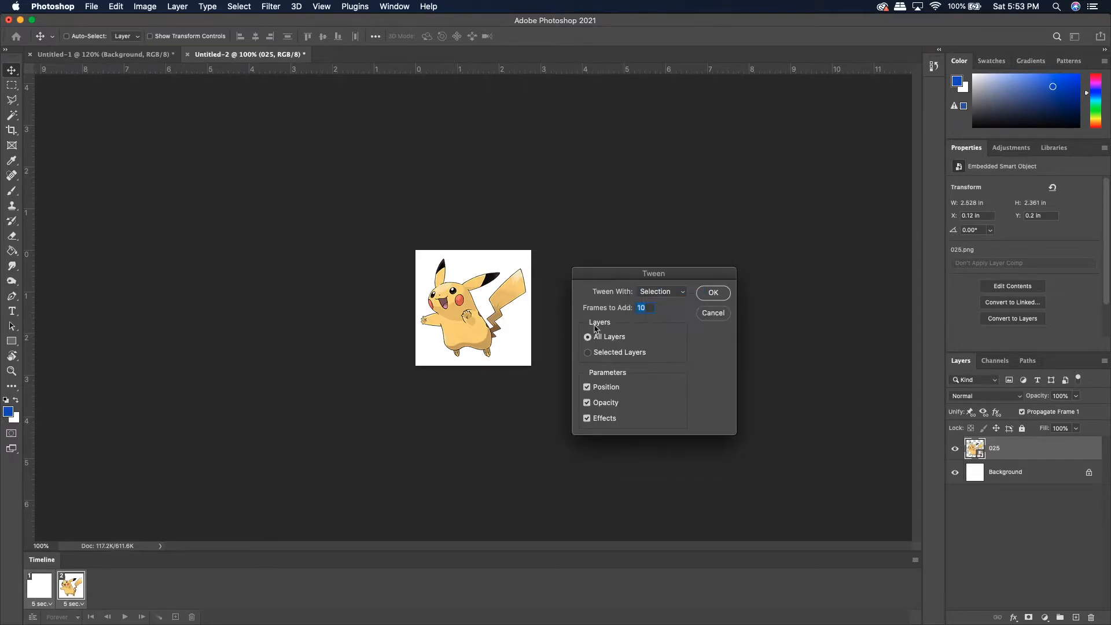
click(647, 308)
drag(648, 308, 621, 312)
text(1)
key(Return)
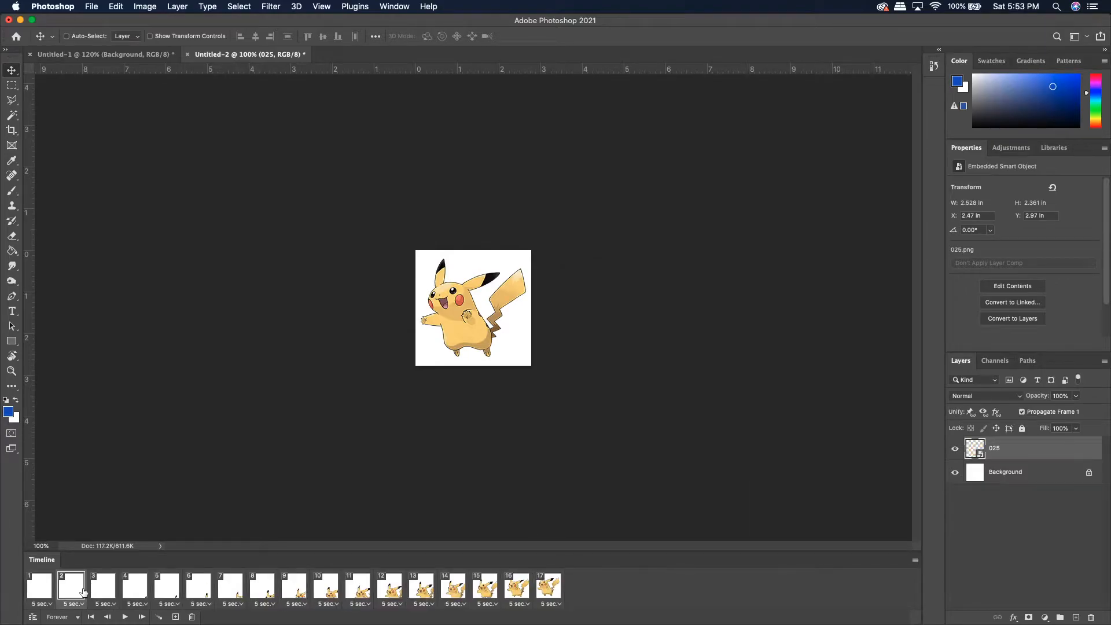
- Find the blank frames at the start of the animation and delete frames 1 to 3
click(113, 590)
click(137, 593)
click(176, 592)
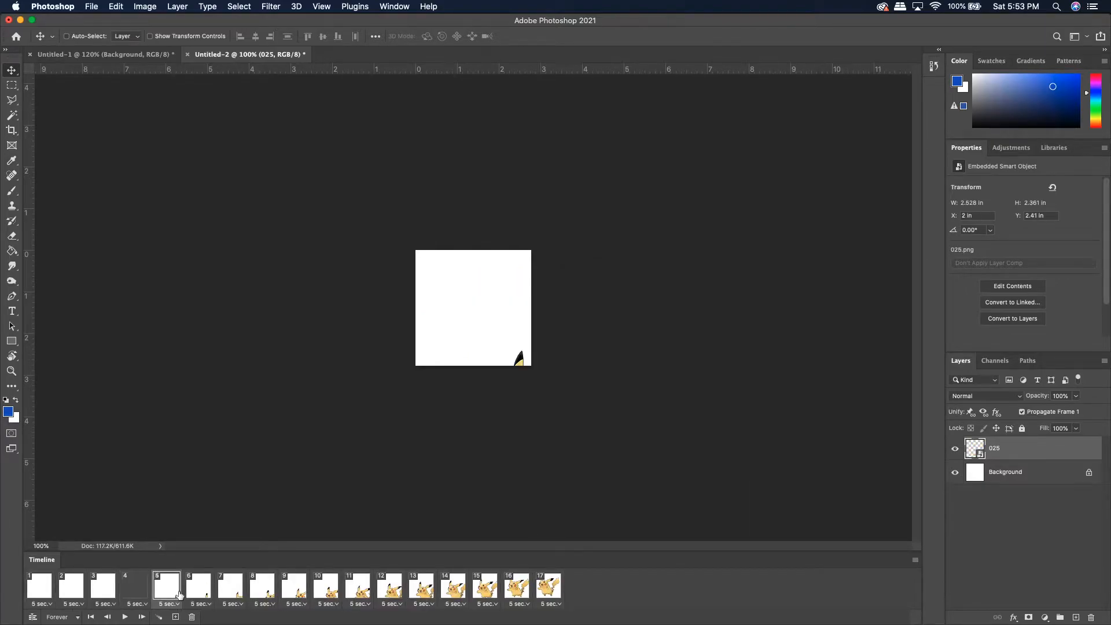
click(135, 588)
click(103, 588)
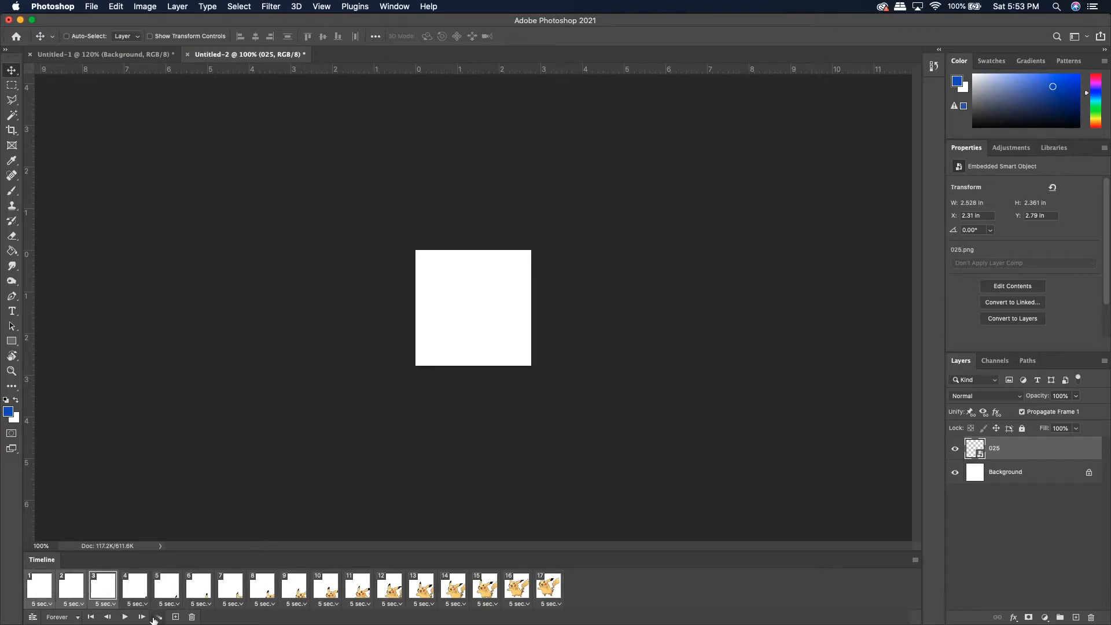
click(192, 617)
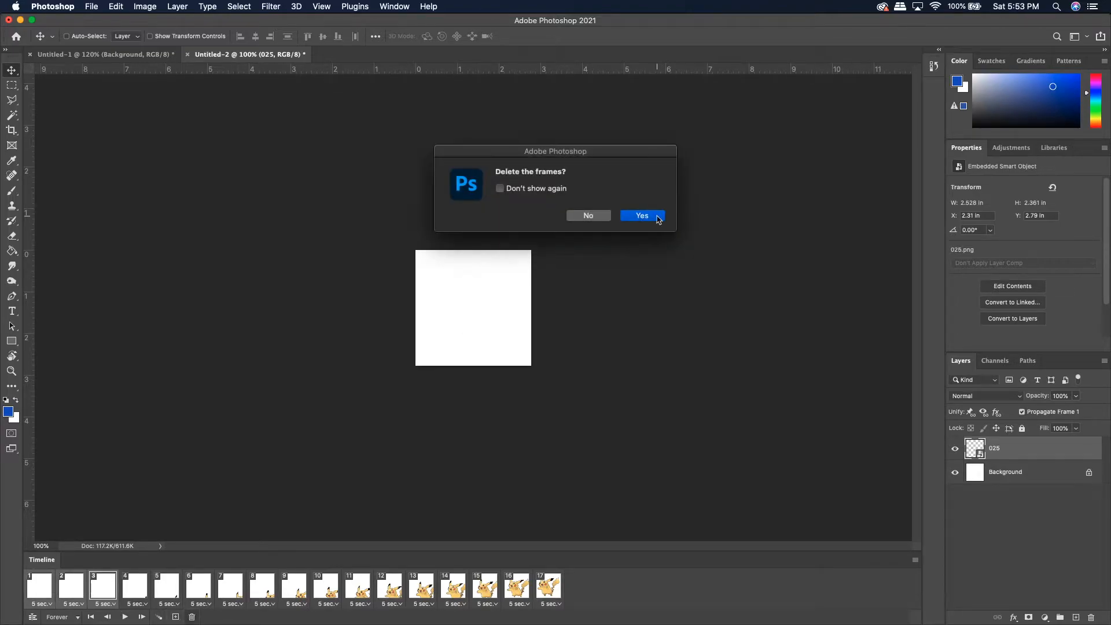
click(649, 216)
- Go through the remaining frames up to the last one to examine Pikachu's movement onto the canvas
click(72, 597)
click(104, 596)
click(136, 596)
click(167, 596)
click(197, 598)
click(230, 596)
click(262, 596)
click(294, 594)
click(337, 591)
click(354, 592)
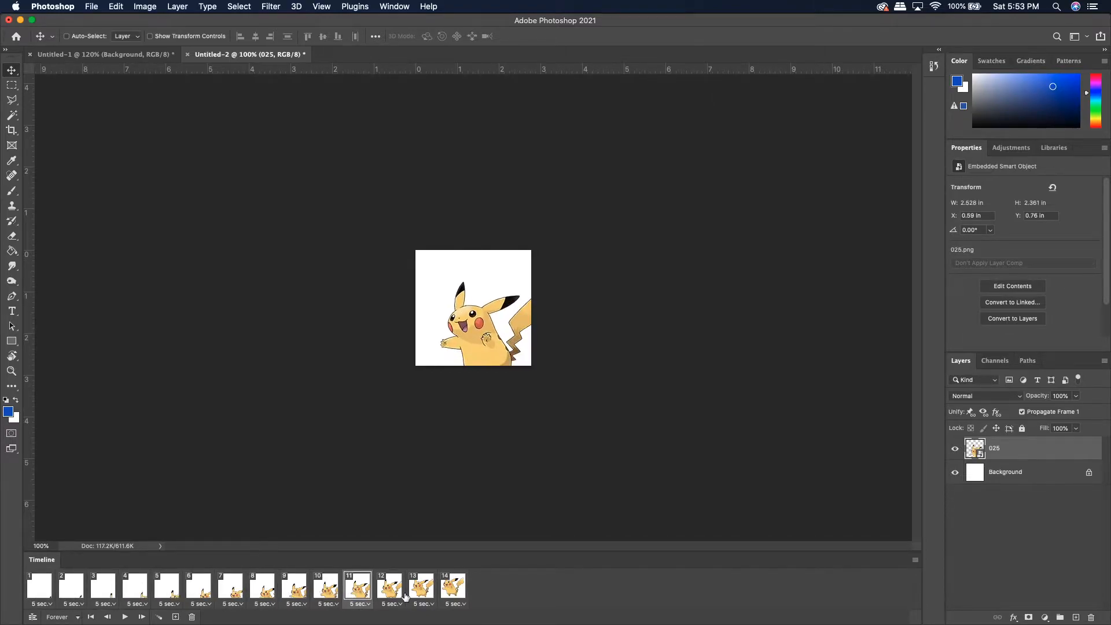
click(453, 594)
- Set all 14 frames to no delay and preview the animation twice
click(36, 595)
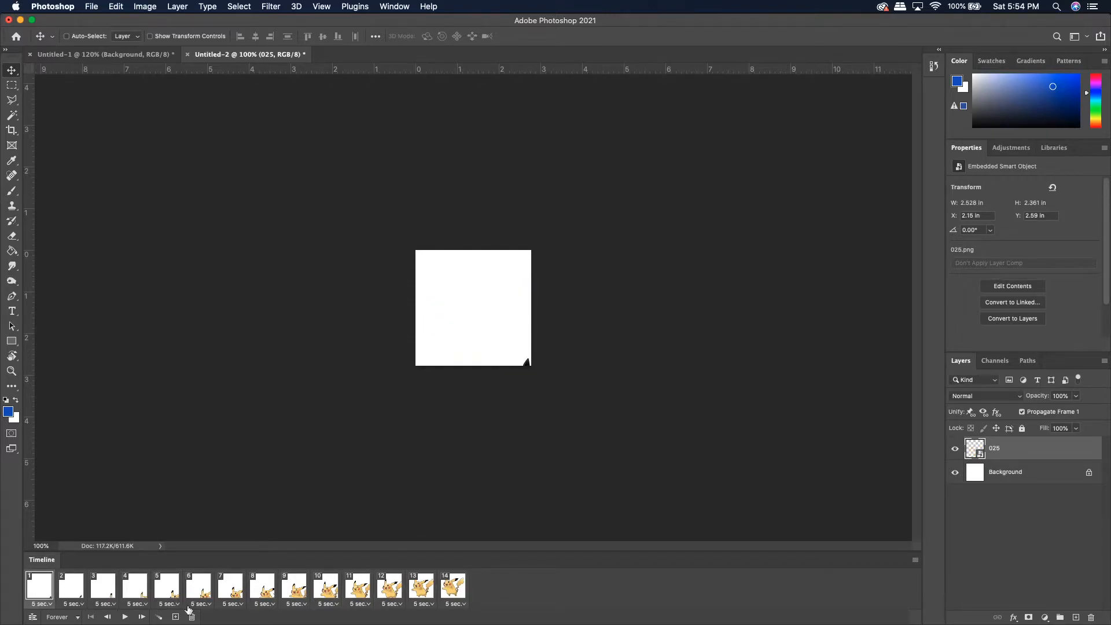
shift+click(456, 590)
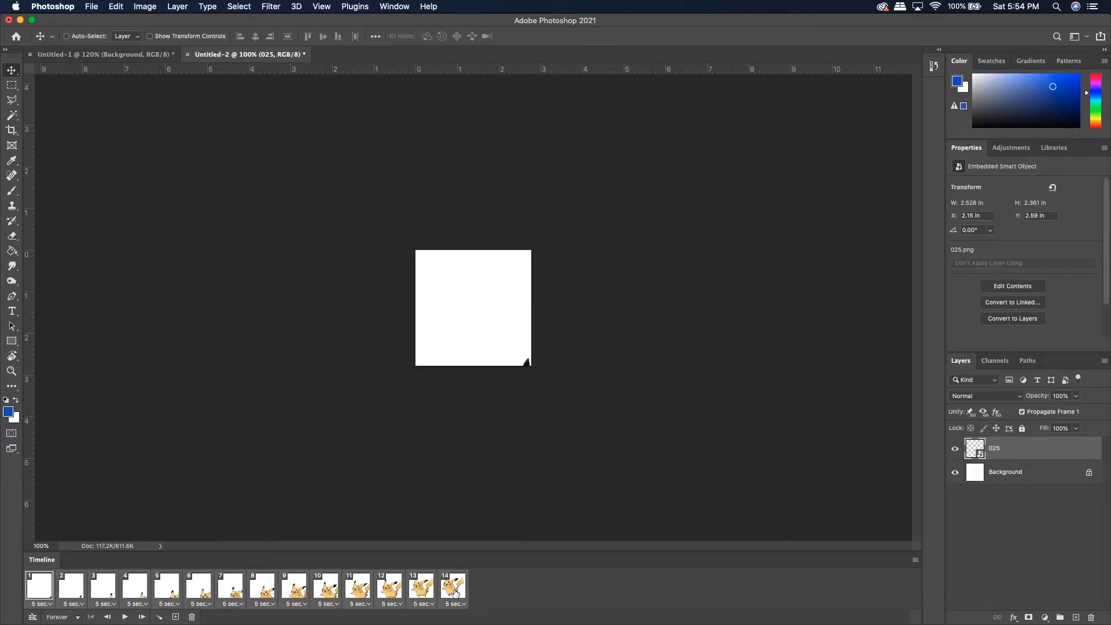
click(52, 604)
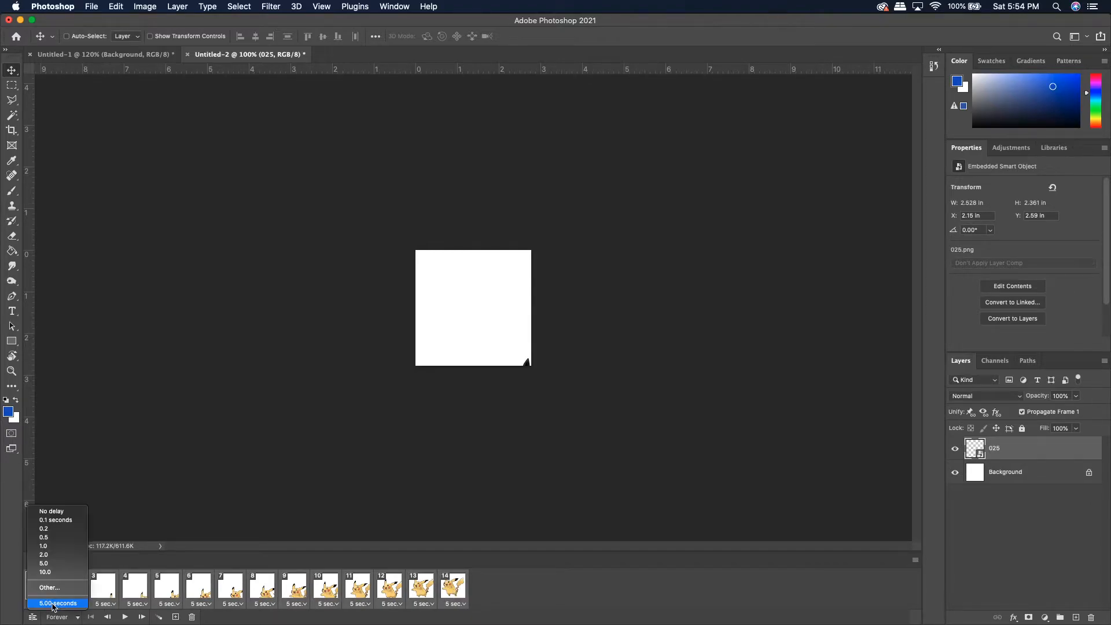
click(51, 511)
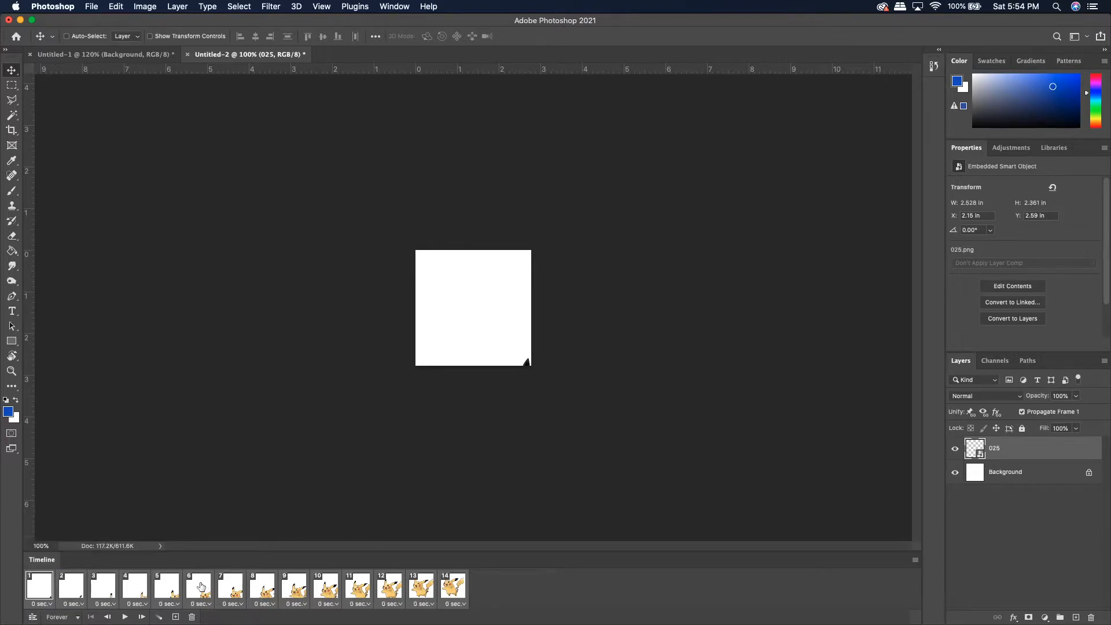
click(124, 618)
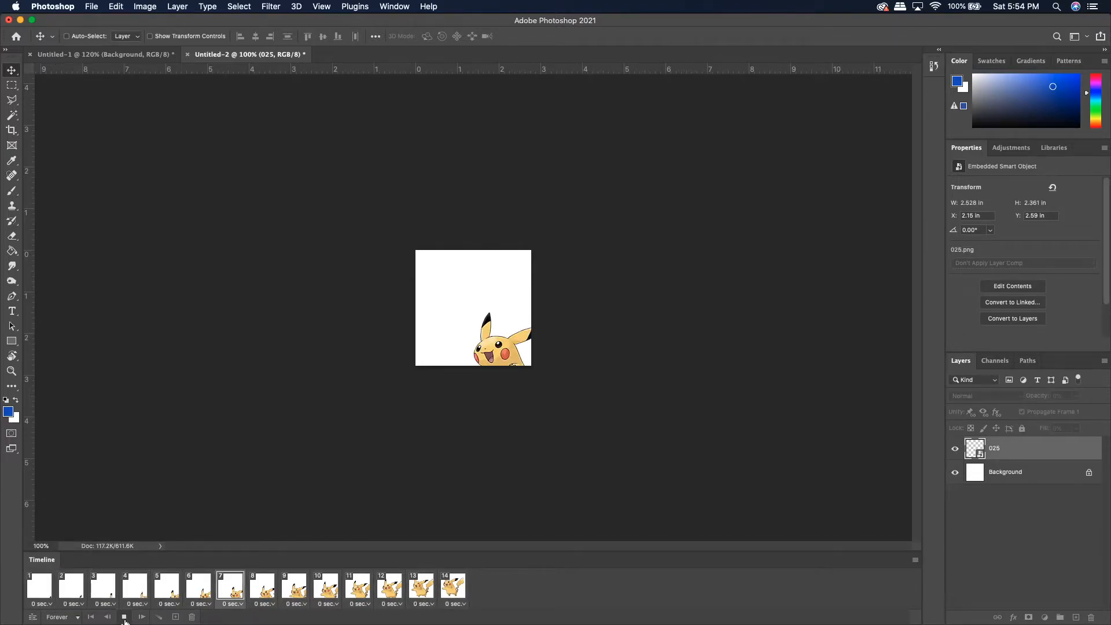
click(123, 618)
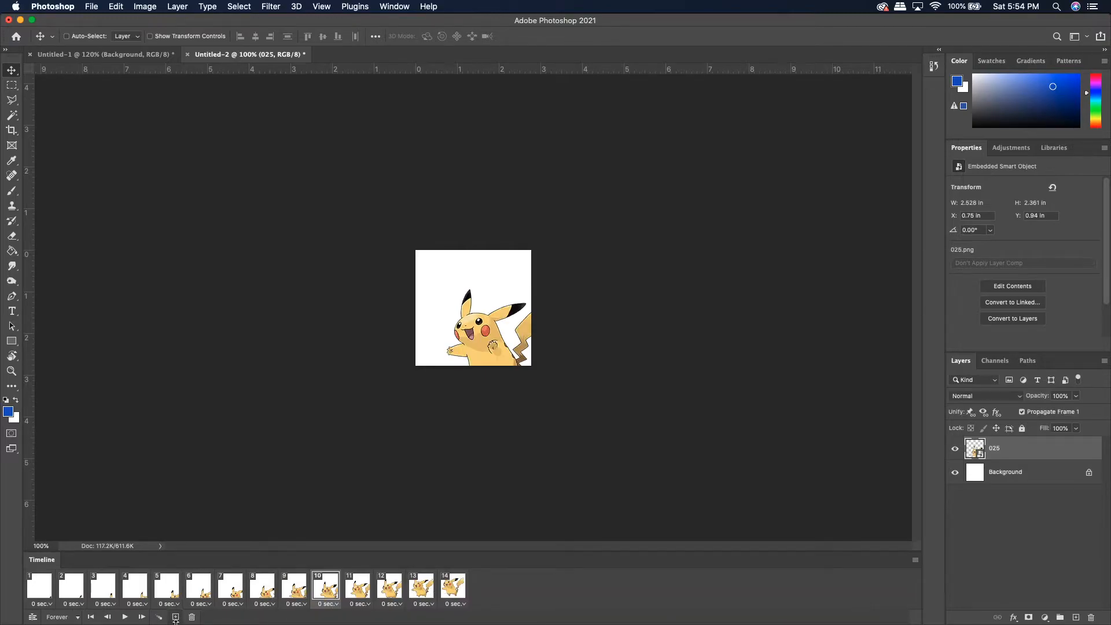
click(126, 616)
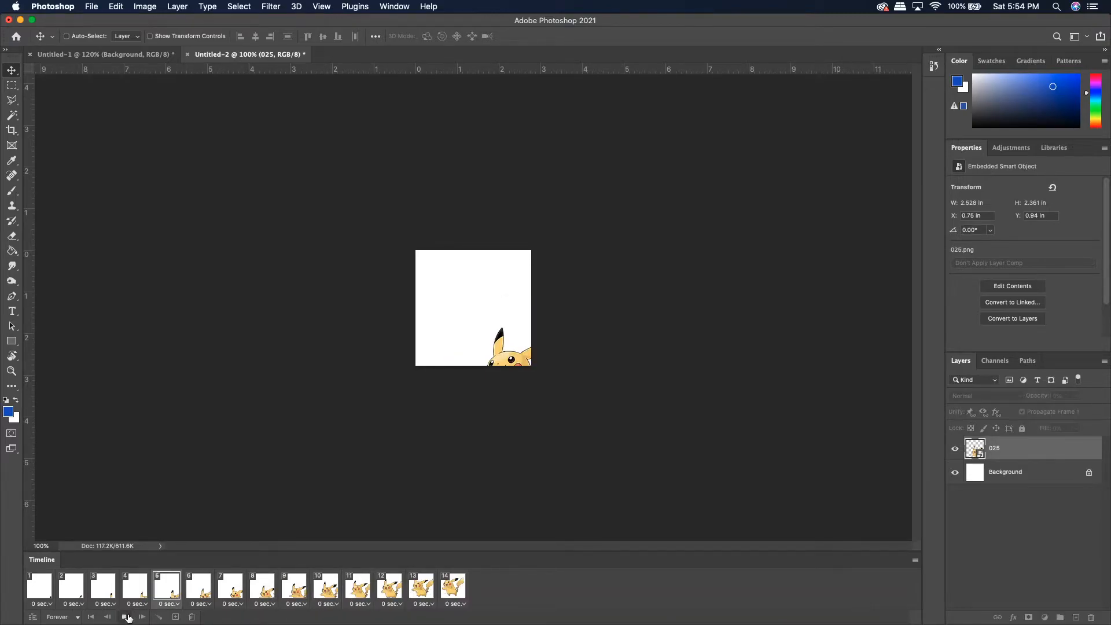
click(126, 617)
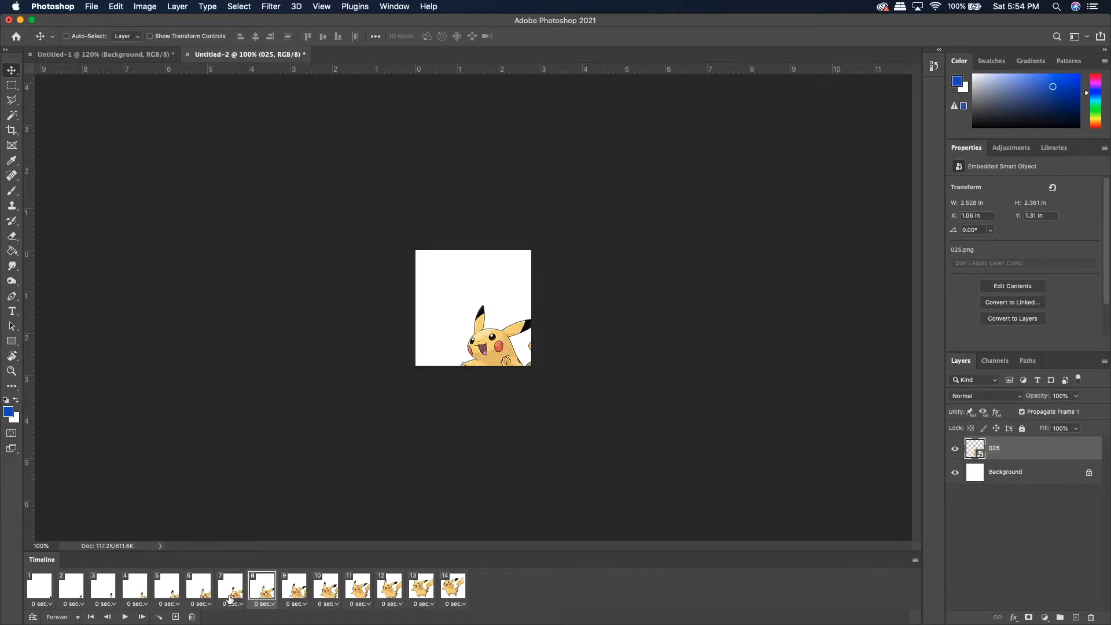
- Set the delay of the last frame to 2.0 seconds and preview the animation
click(448, 588)
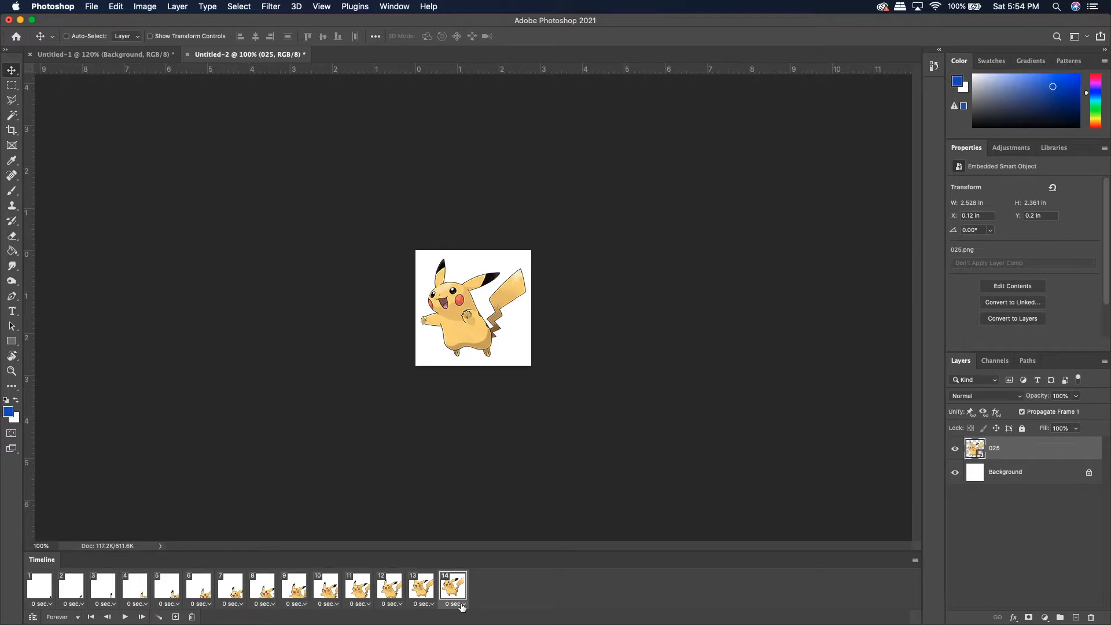
click(462, 604)
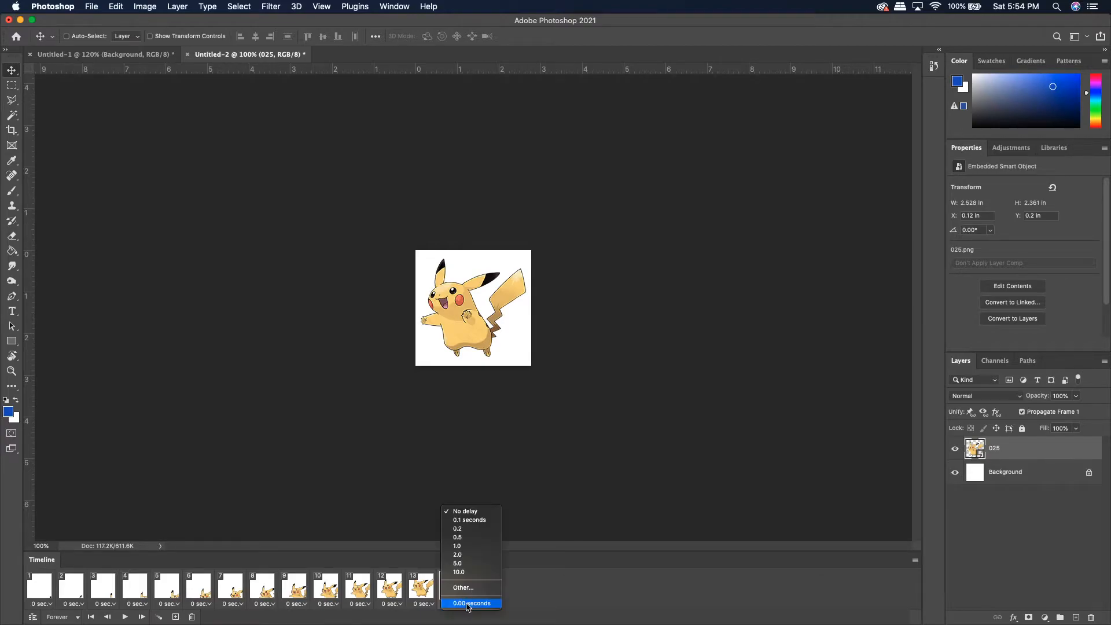
click(461, 556)
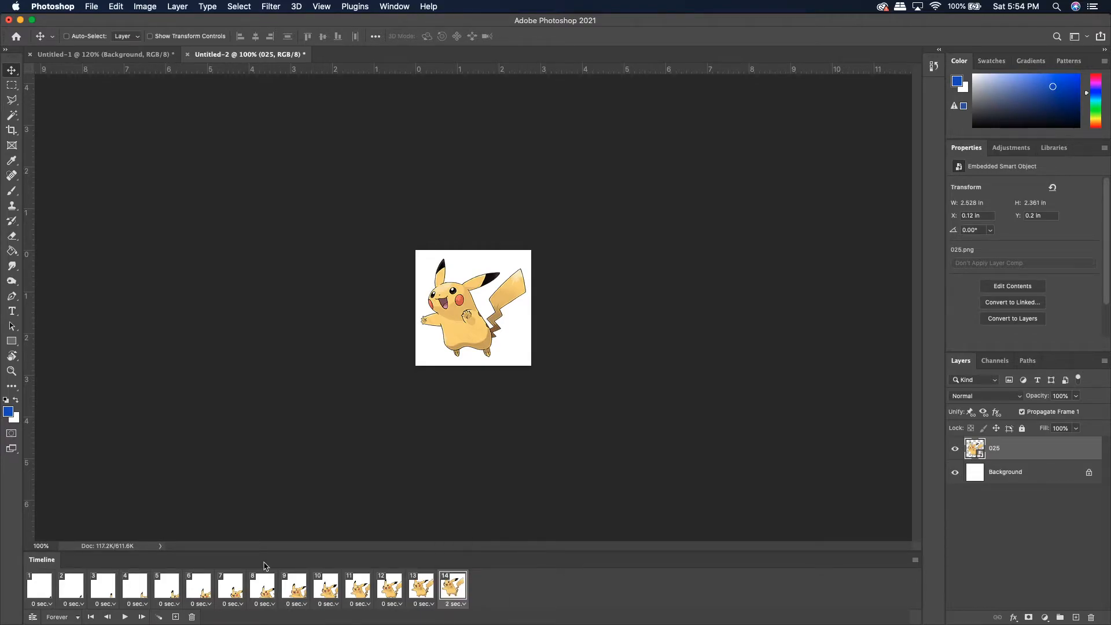
click(124, 617)
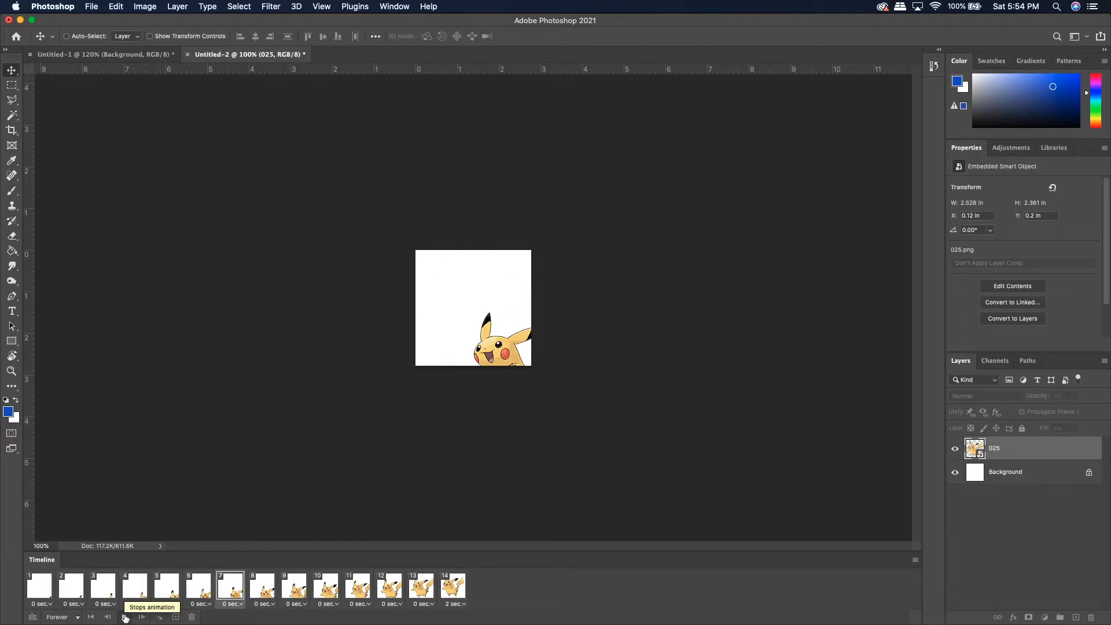
click(124, 616)
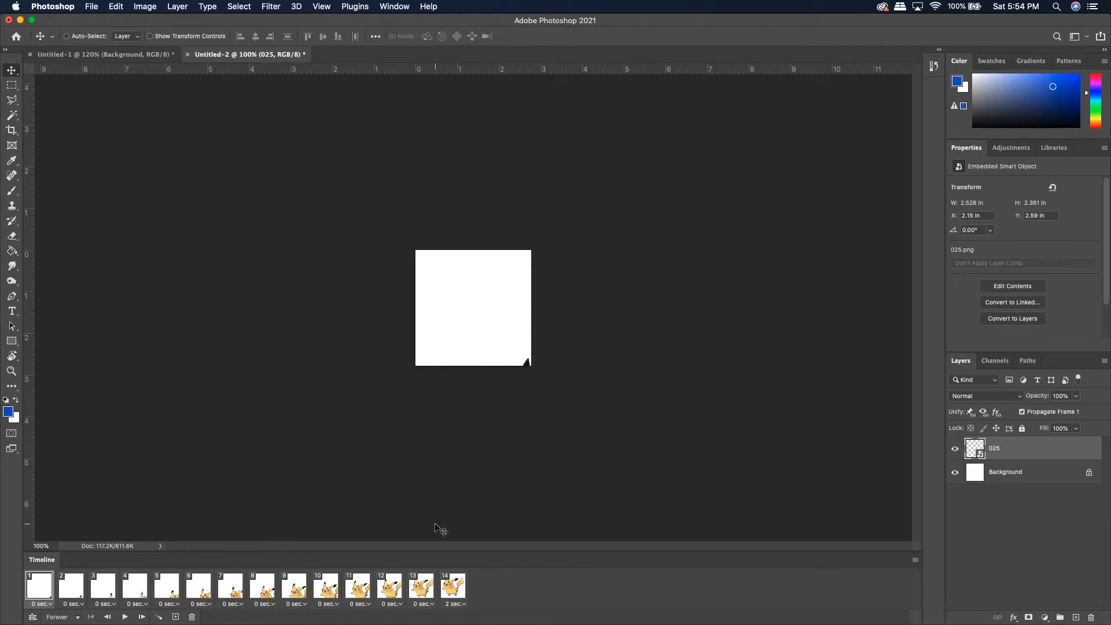
- Hide the white Background layer in all 14 frames and check several frames for transparency
shift+click(461, 591)
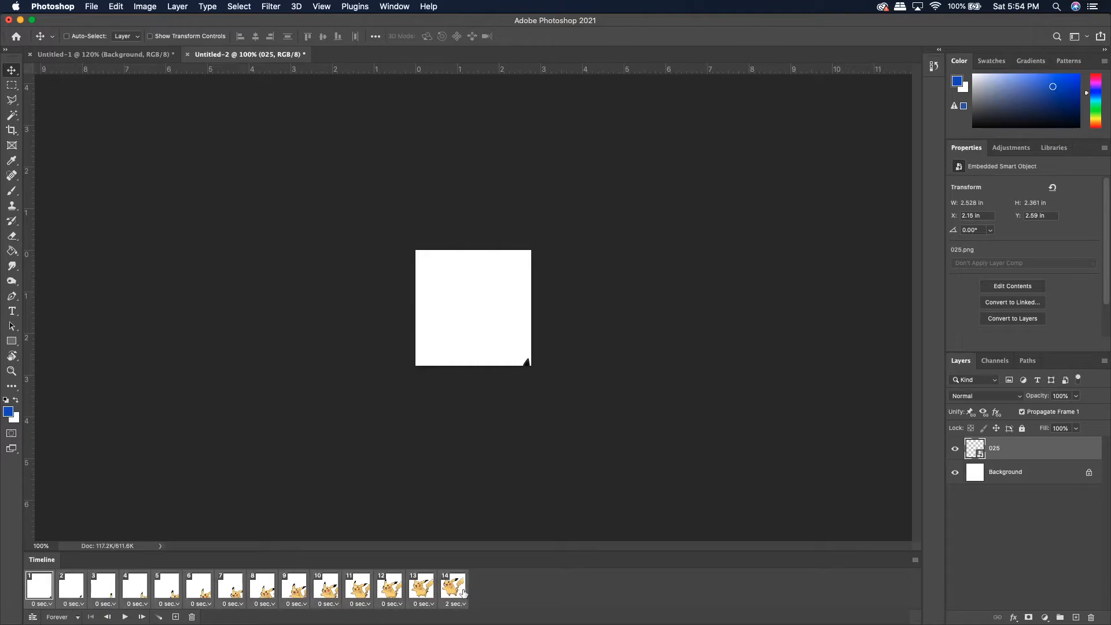
click(955, 473)
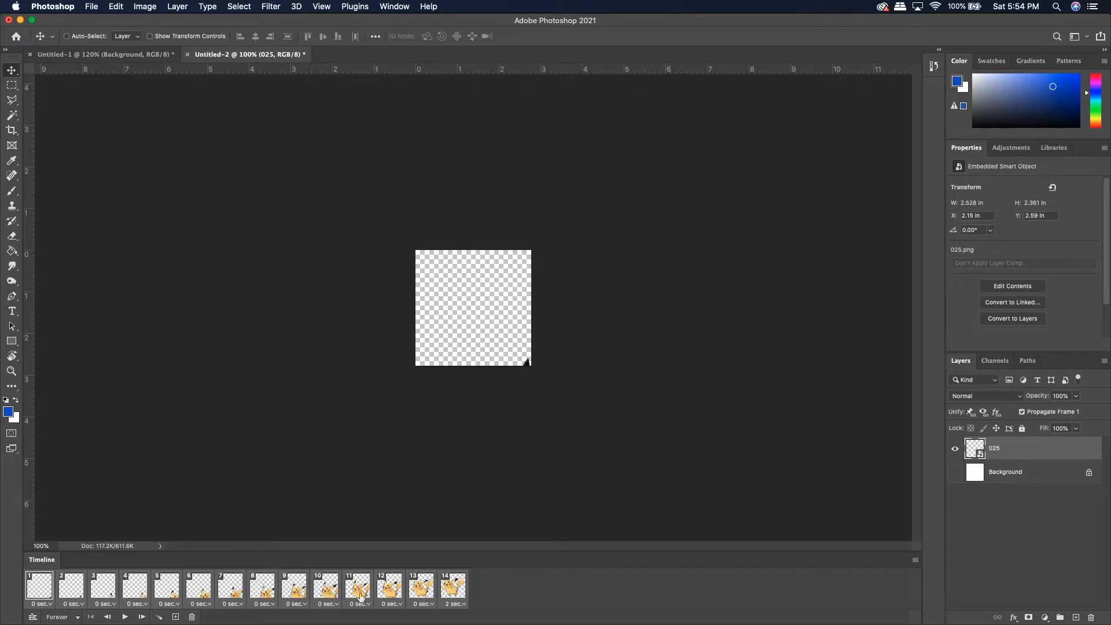
key(space)
click(81, 595)
click(125, 594)
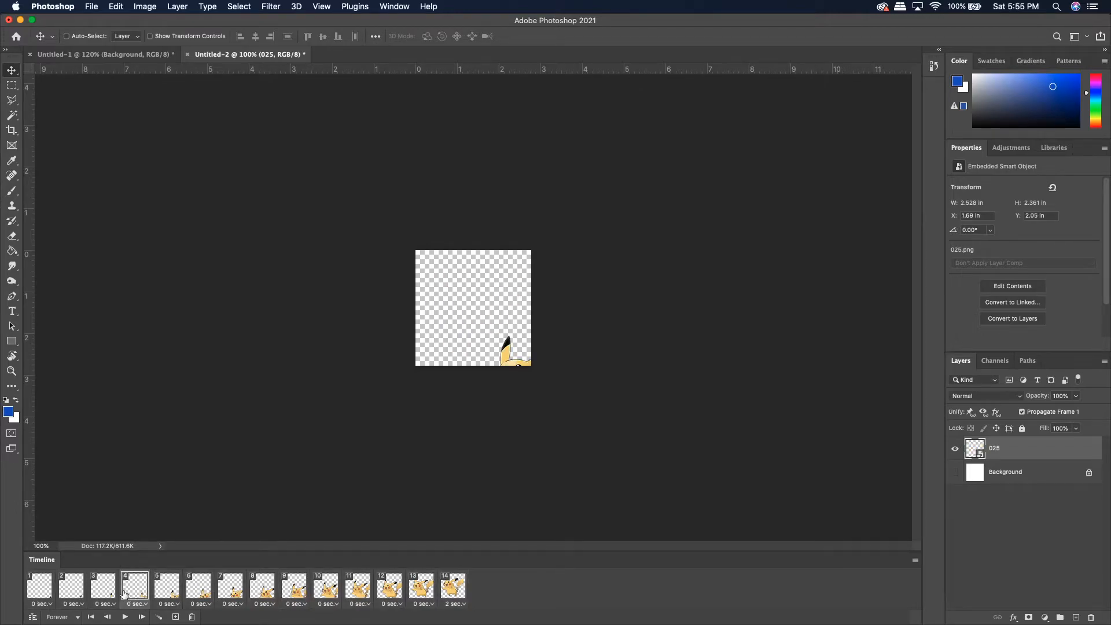
click(190, 589)
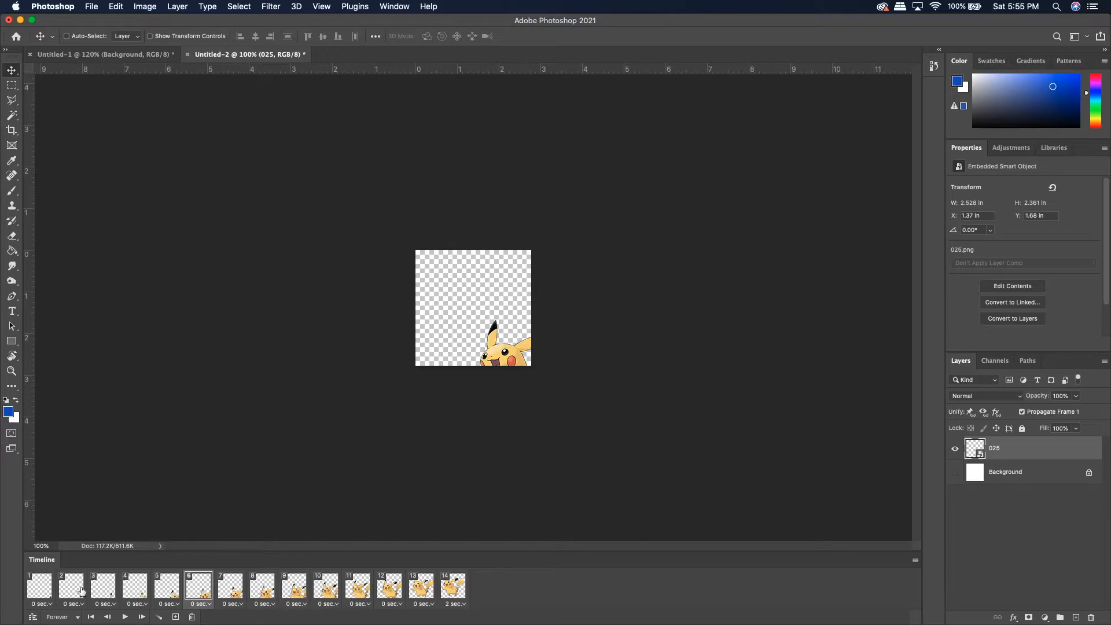
- Delete the in-between frames 2 to 13, keeping only the first and last frames of the animation
click(48, 591)
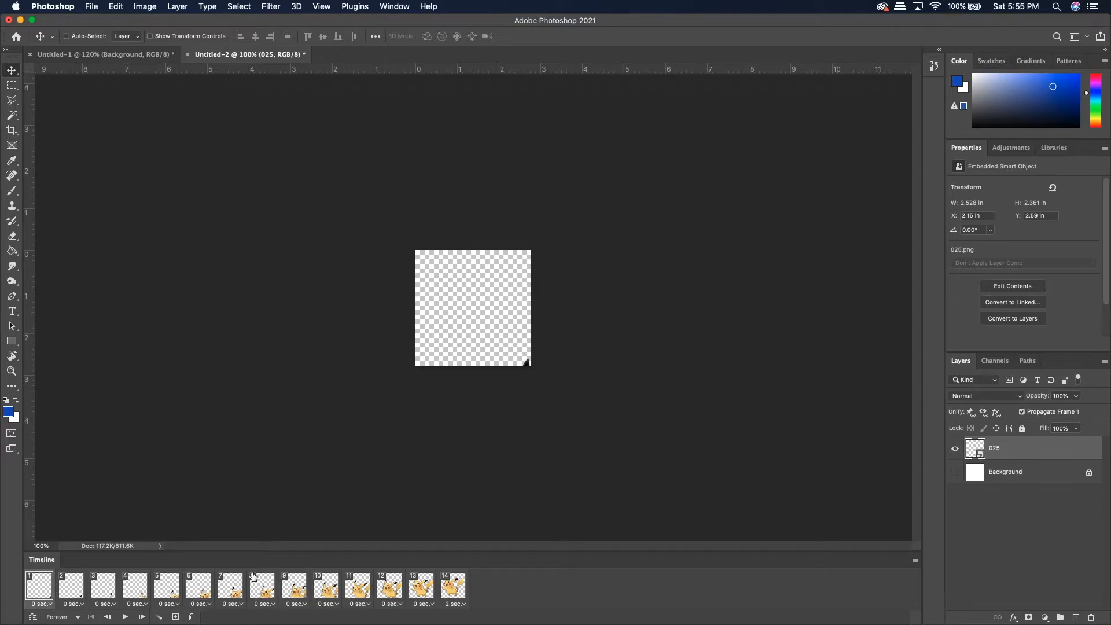
click(421, 587)
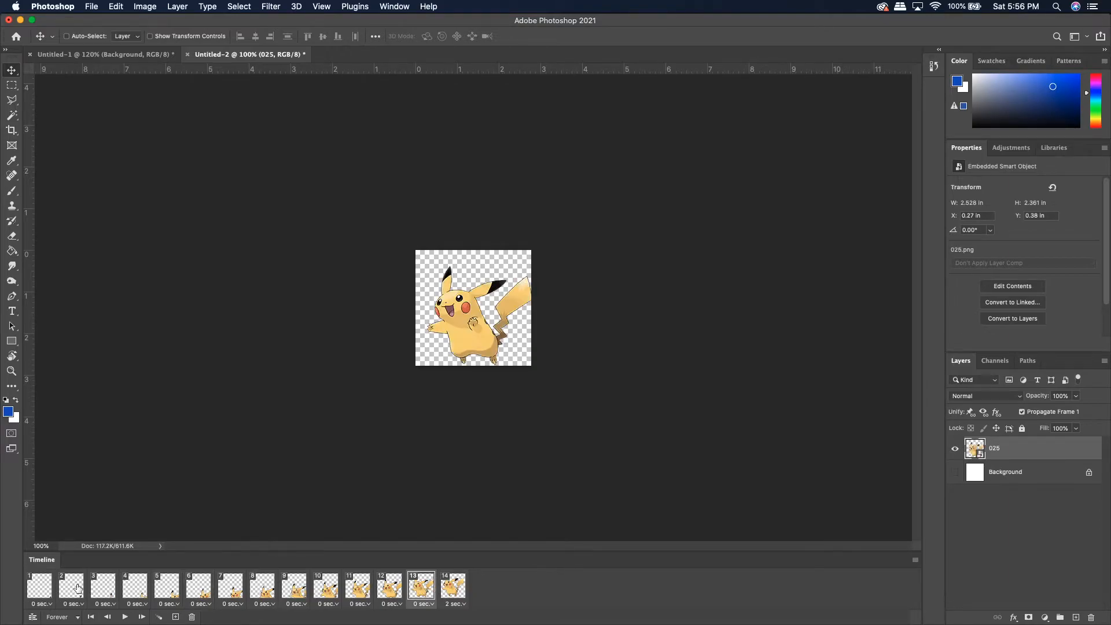
right_click(121, 600)
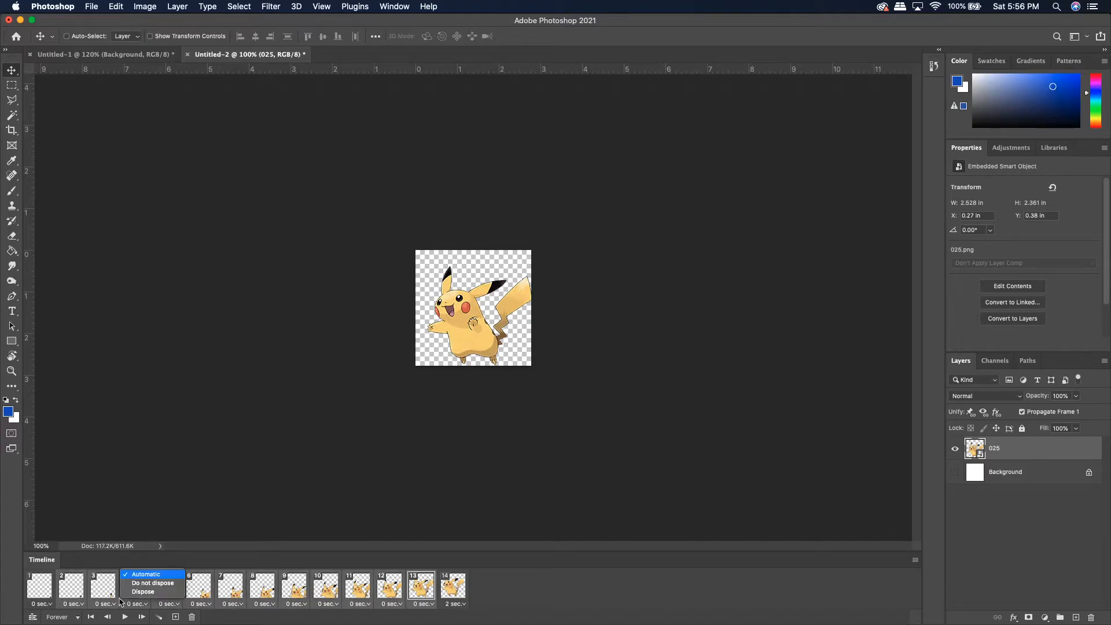
click(192, 617)
click(192, 616)
key(Return)
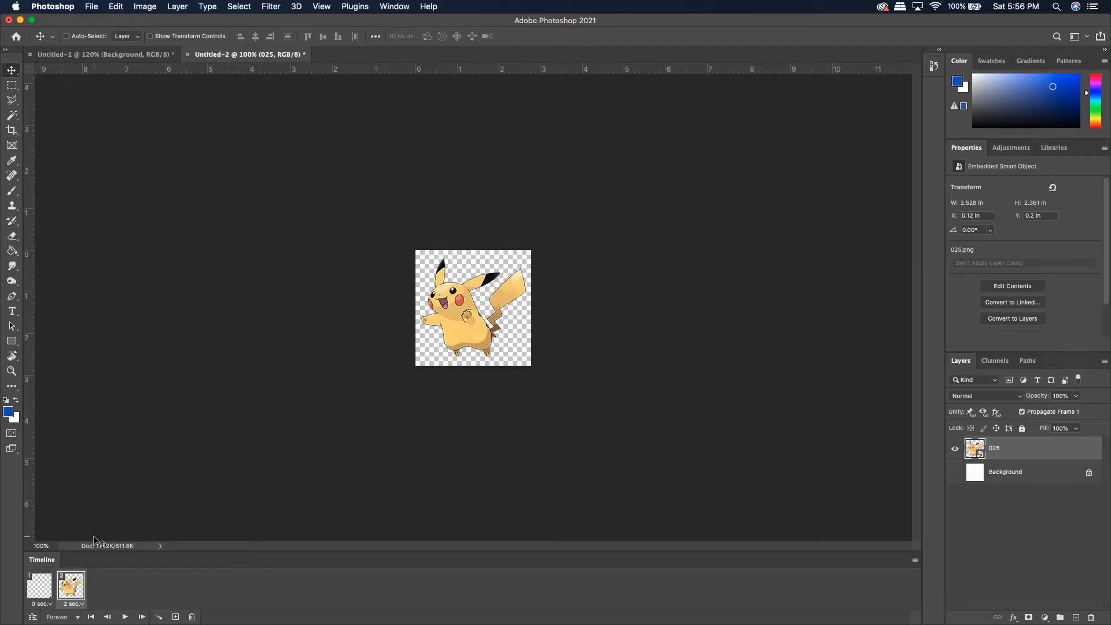
- Set the opacity of the 025 layer to 0% in the first frame and 100% in the second frame
click(46, 591)
click(38, 599)
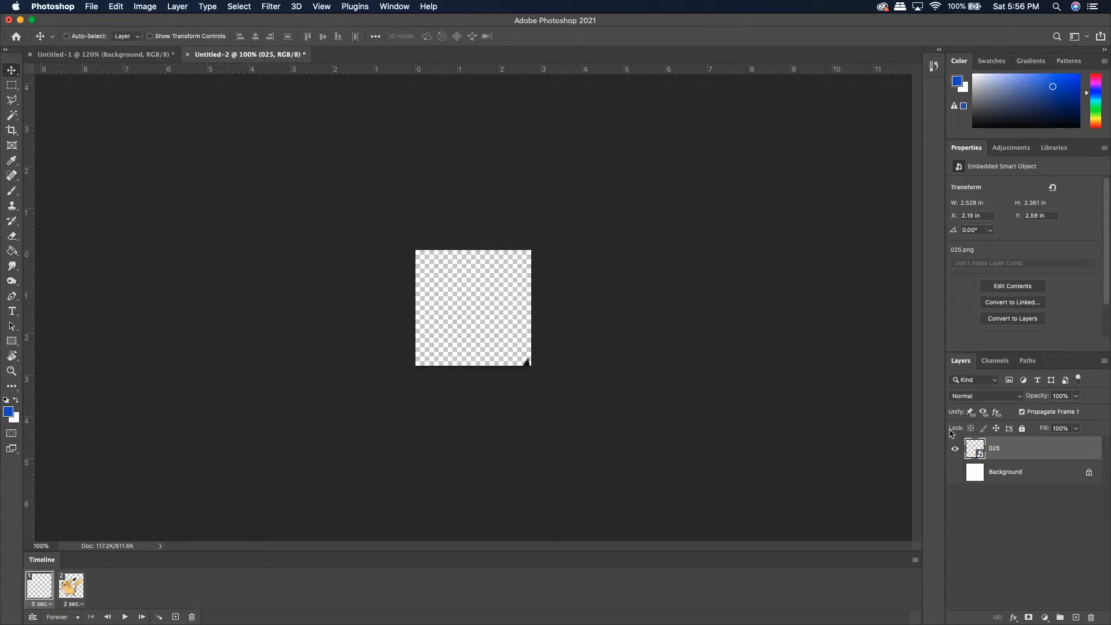
click(1075, 396)
drag(1049, 411, 945, 411)
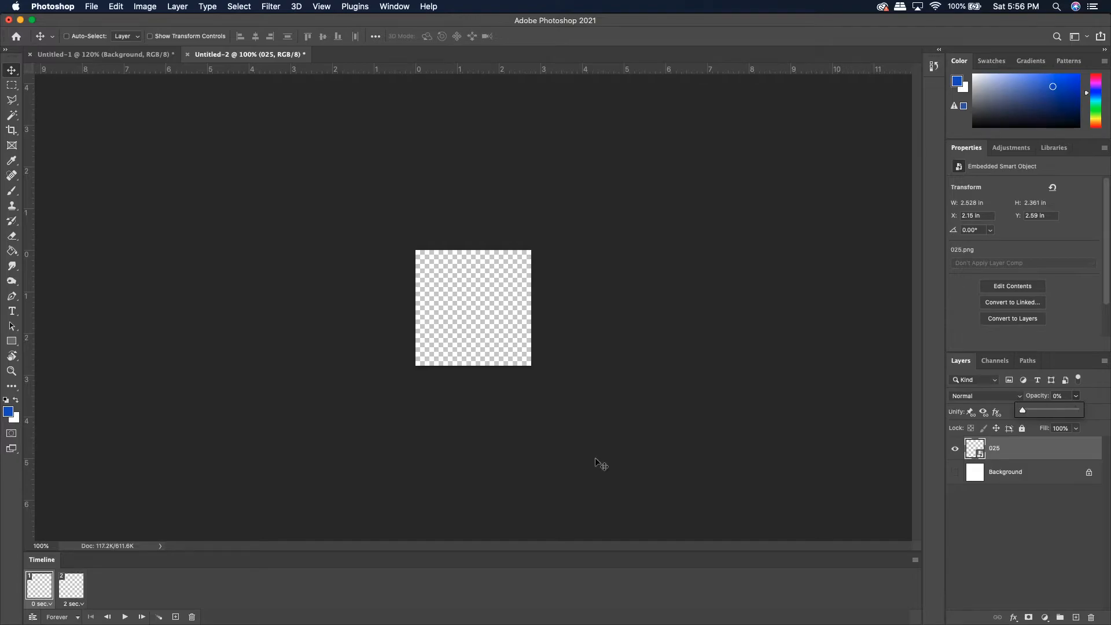
click(71, 585)
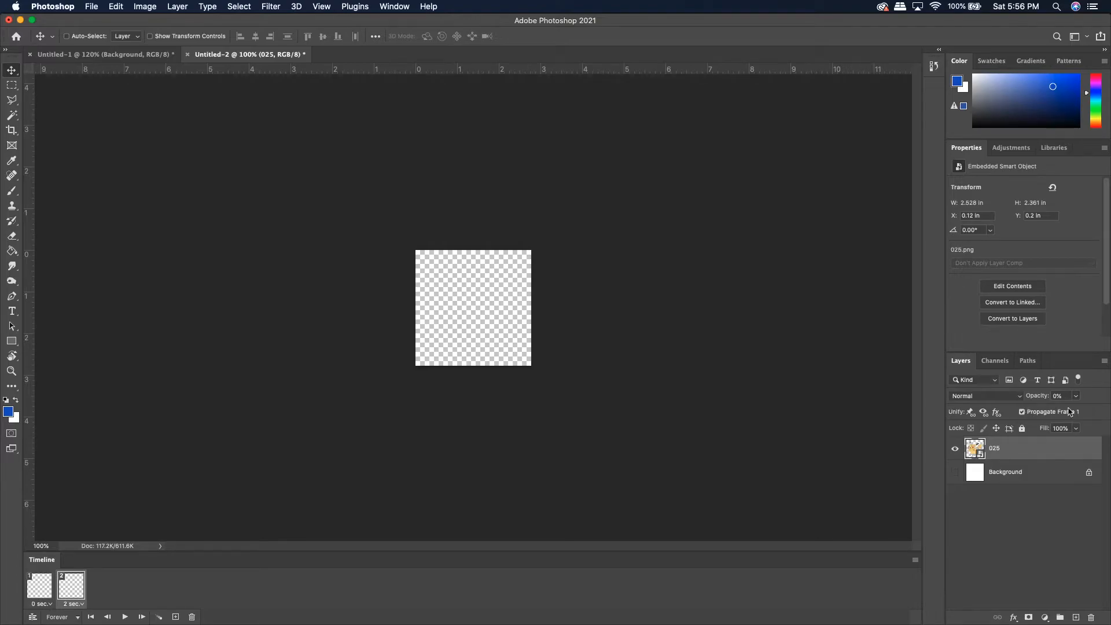
click(1076, 396)
drag(1068, 411, 1102, 411)
- Tween the two selected frames with 15 added frames for all layers, including position, opacity and effects
shift+click(40, 593)
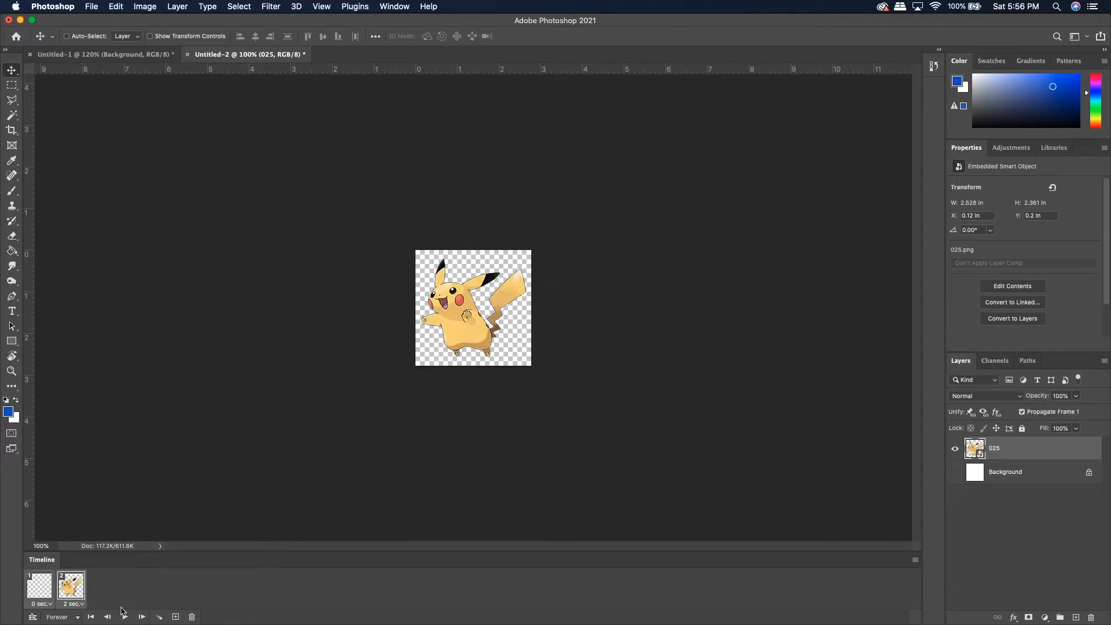
click(158, 616)
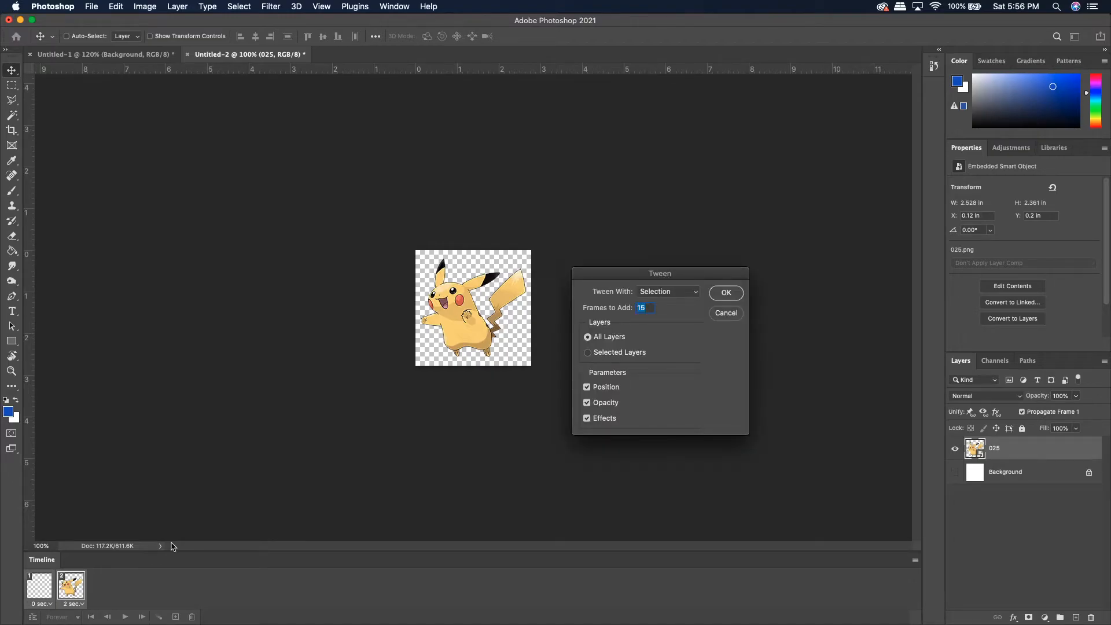
key(Return)
- Go through several of the tweened frames to examine how Pikachu fades in
click(516, 585)
click(421, 585)
click(334, 587)
click(262, 587)
click(200, 593)
click(137, 594)
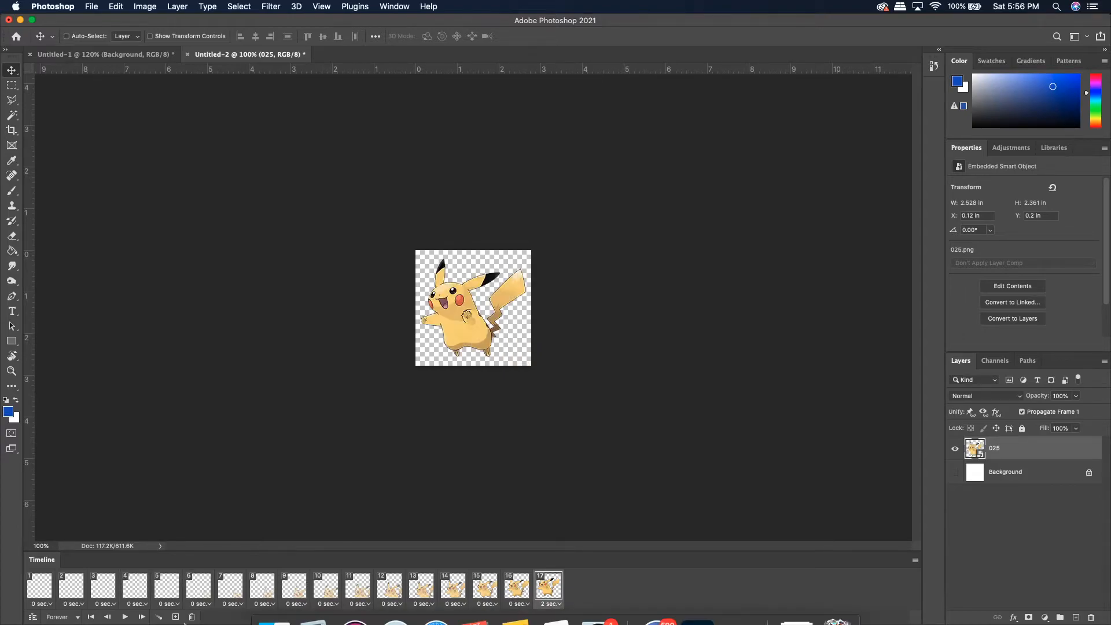
- Play the animation from the first frame and examine Pikachu's opacity in frames 7, 9 and 14
click(36, 585)
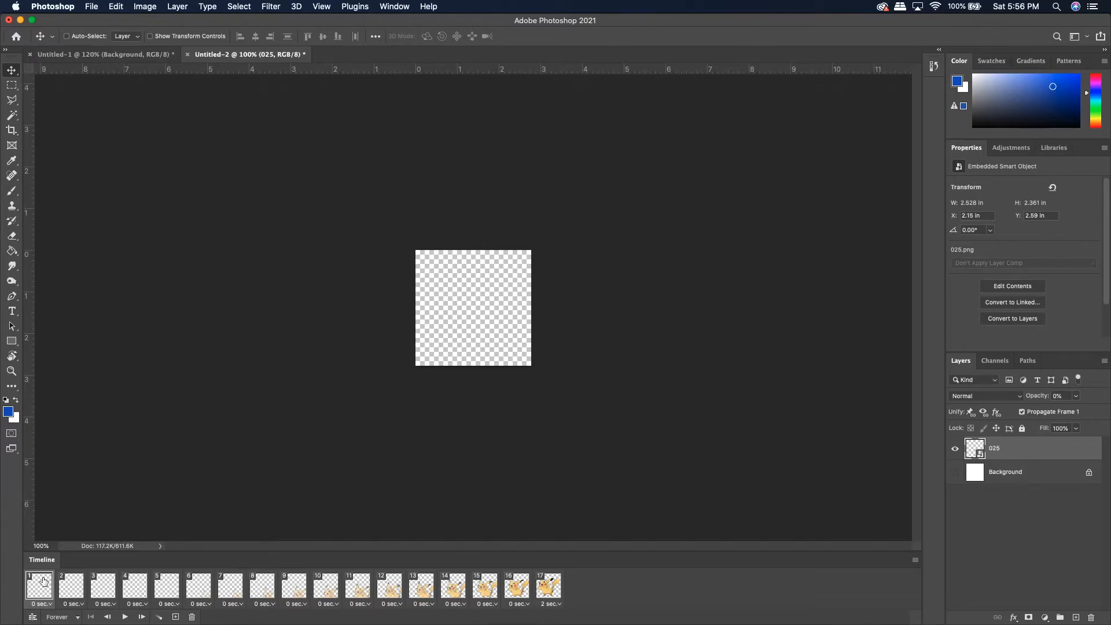
key(space)
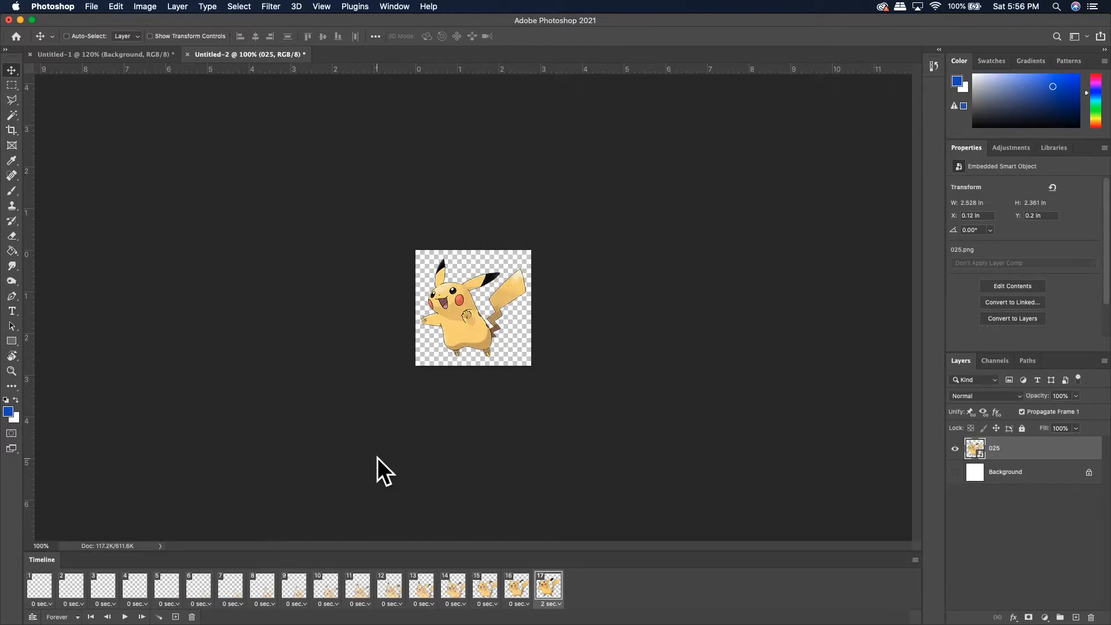
click(243, 583)
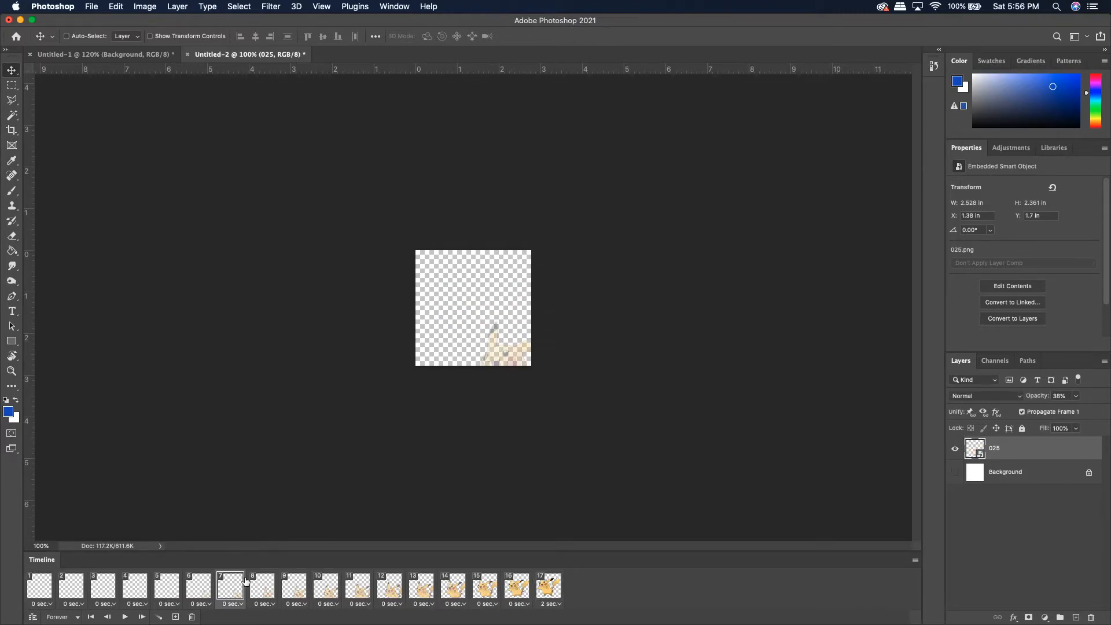
click(298, 587)
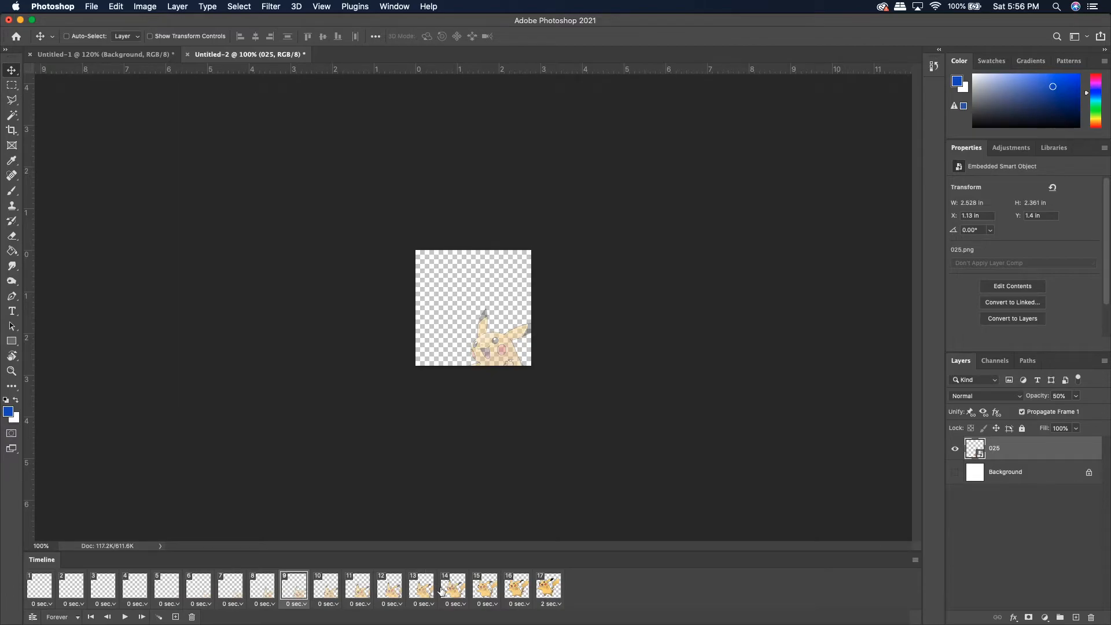
click(460, 593)
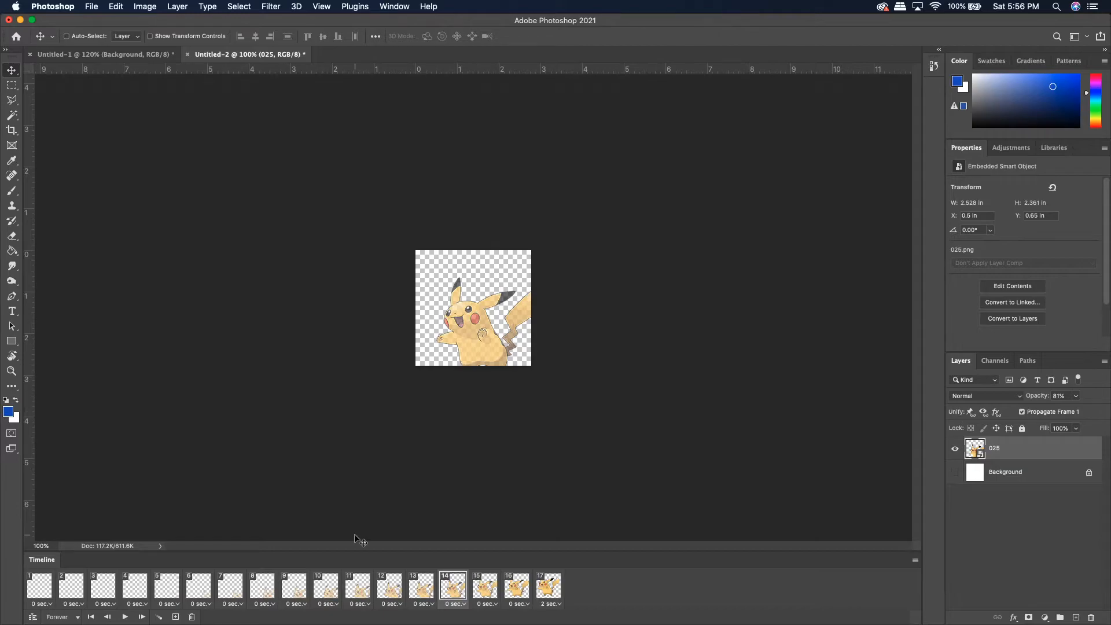
- Bring up the dialog for opening files and examine the Image Sequence option for a PNG file
scroll(407, 498, down, 1)
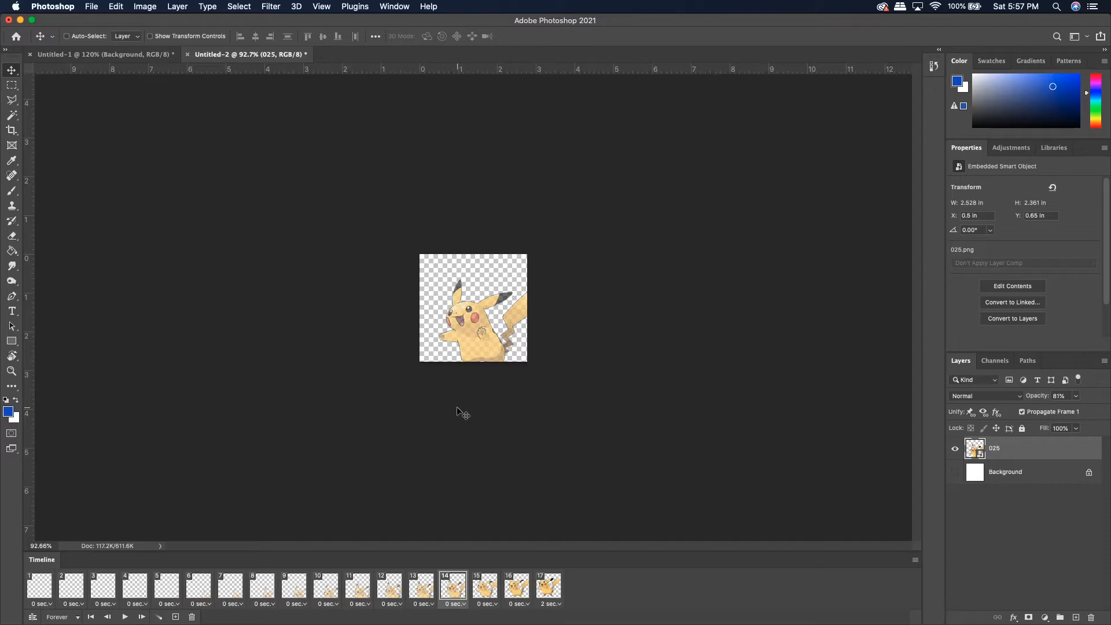
click(70, 6)
mouse_move(91, 6)
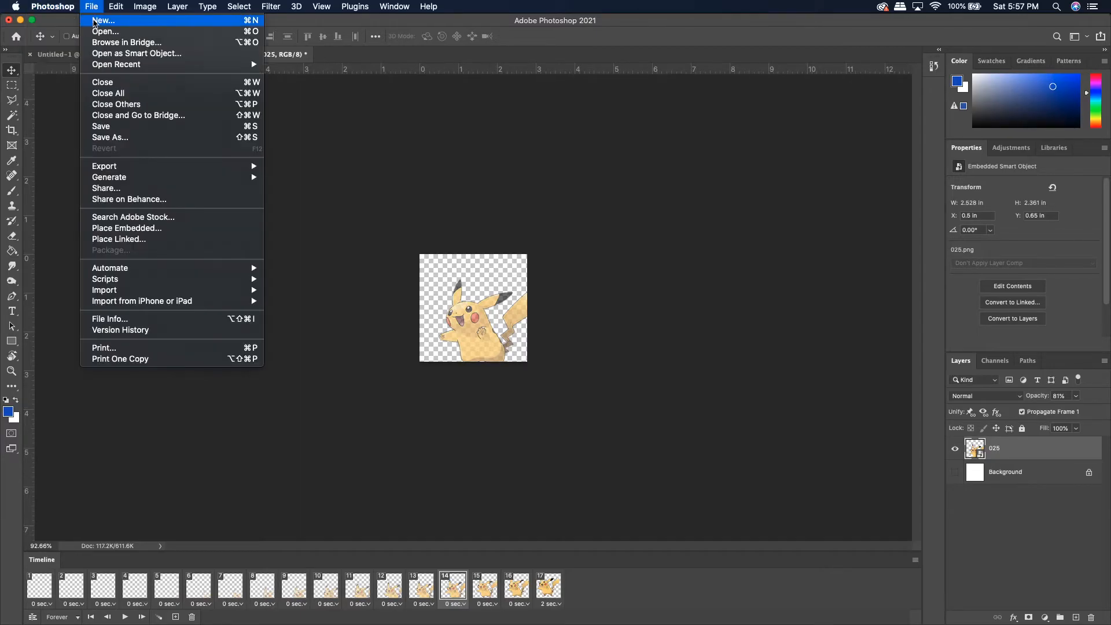
click(98, 32)
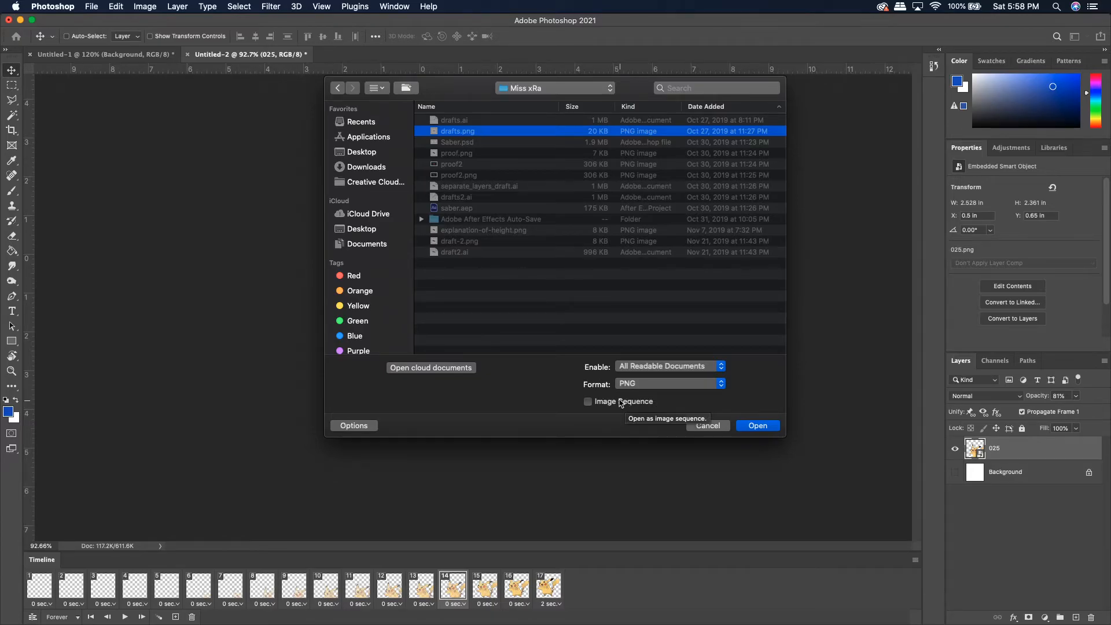
click(752, 426)
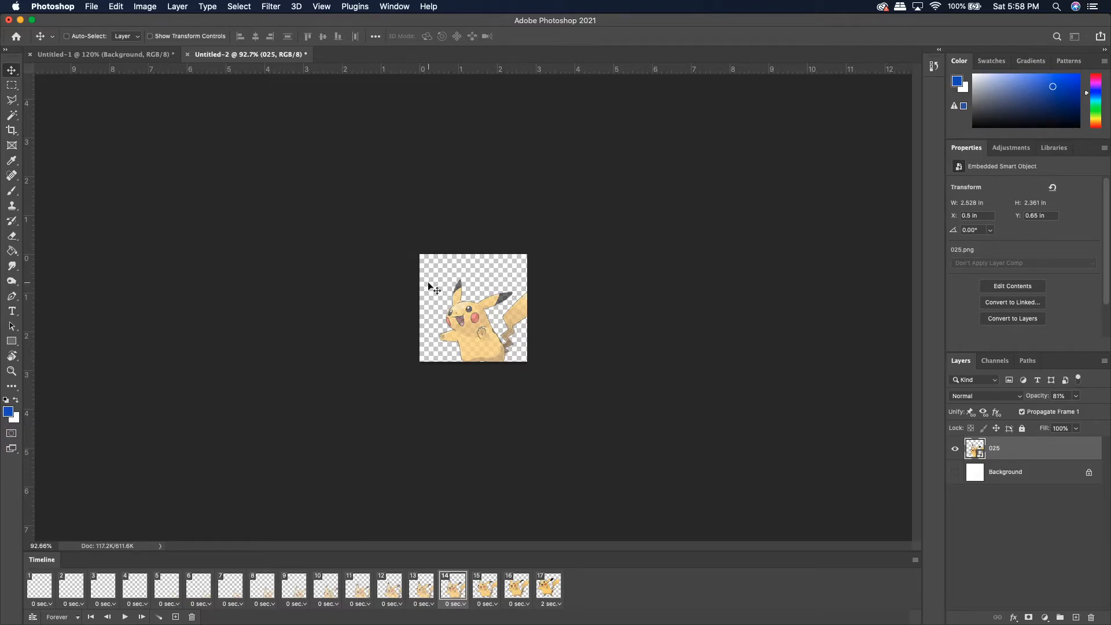
- Preview the animation with the fade-in and stop playback
scroll(428, 284, up, 4)
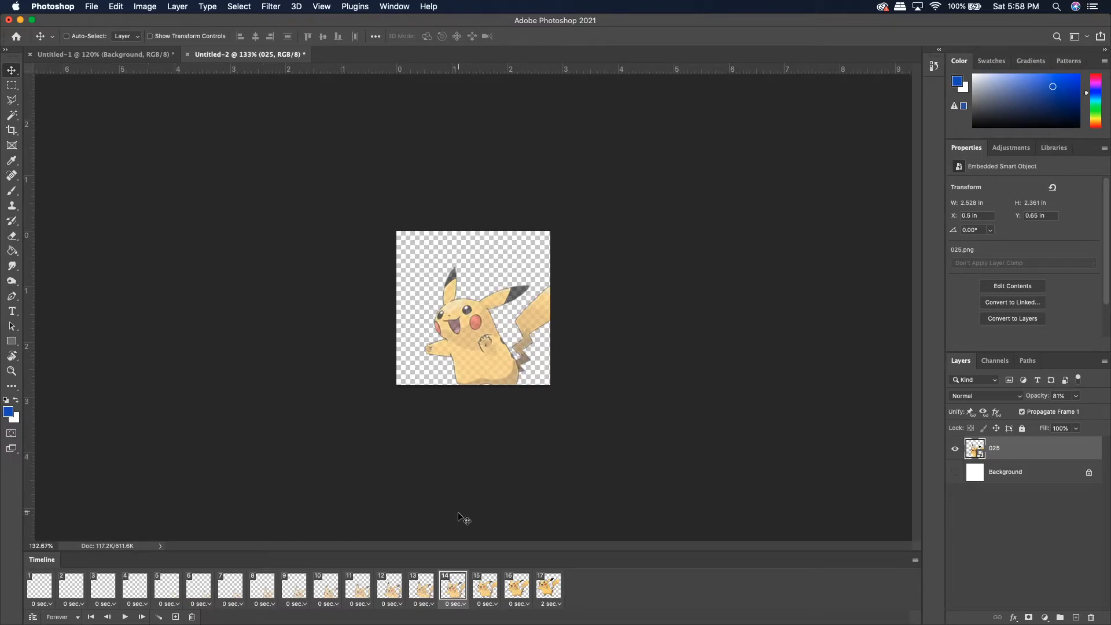
key(space)
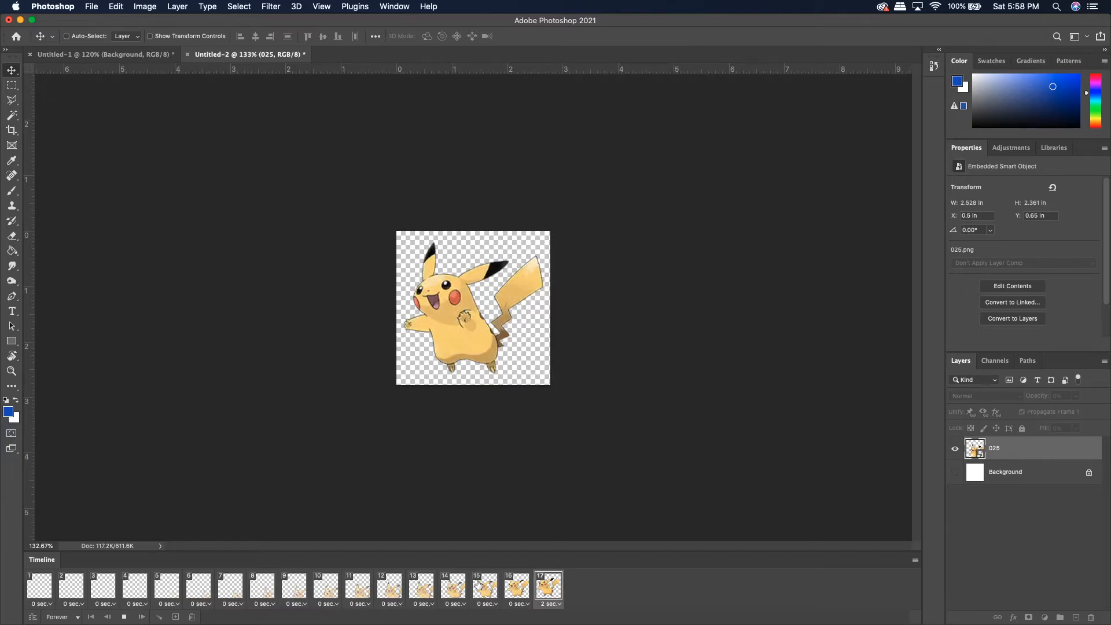
key(space)
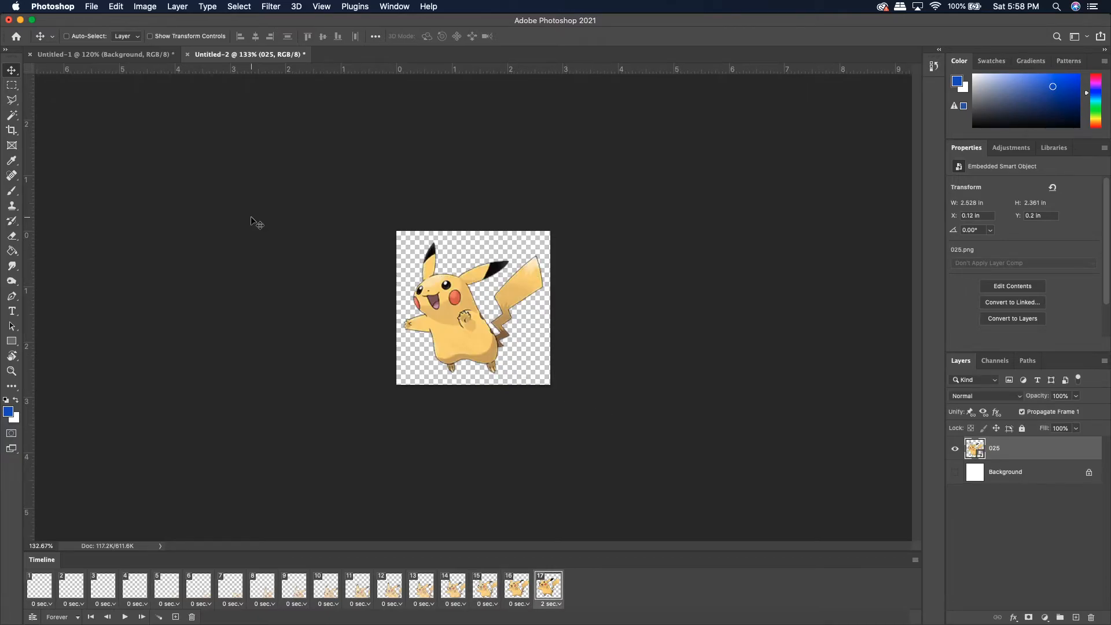
- Start a Save for Web export in GIF format and apply the GIF 128 Dithered preset
click(92, 6)
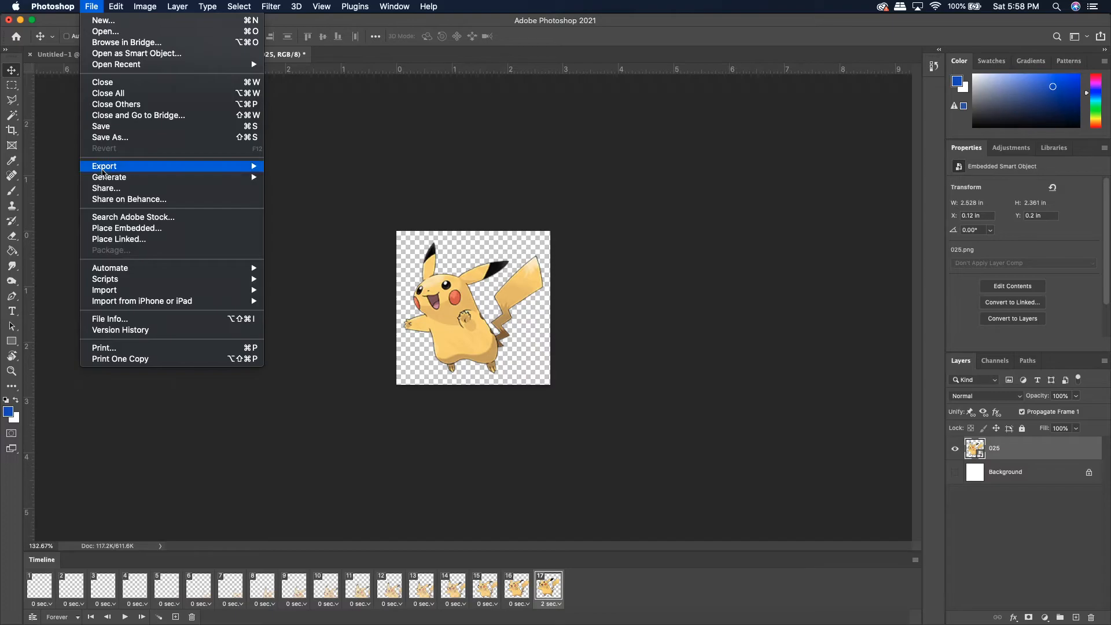
mouse_move(104, 168)
click(298, 213)
click(658, 181)
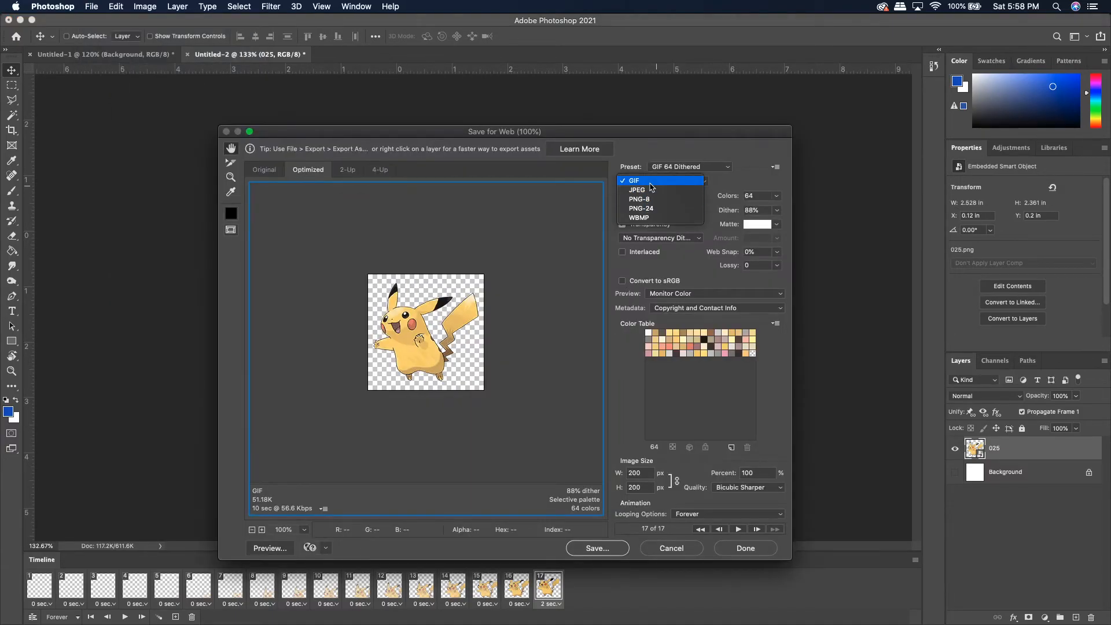
click(653, 183)
click(696, 168)
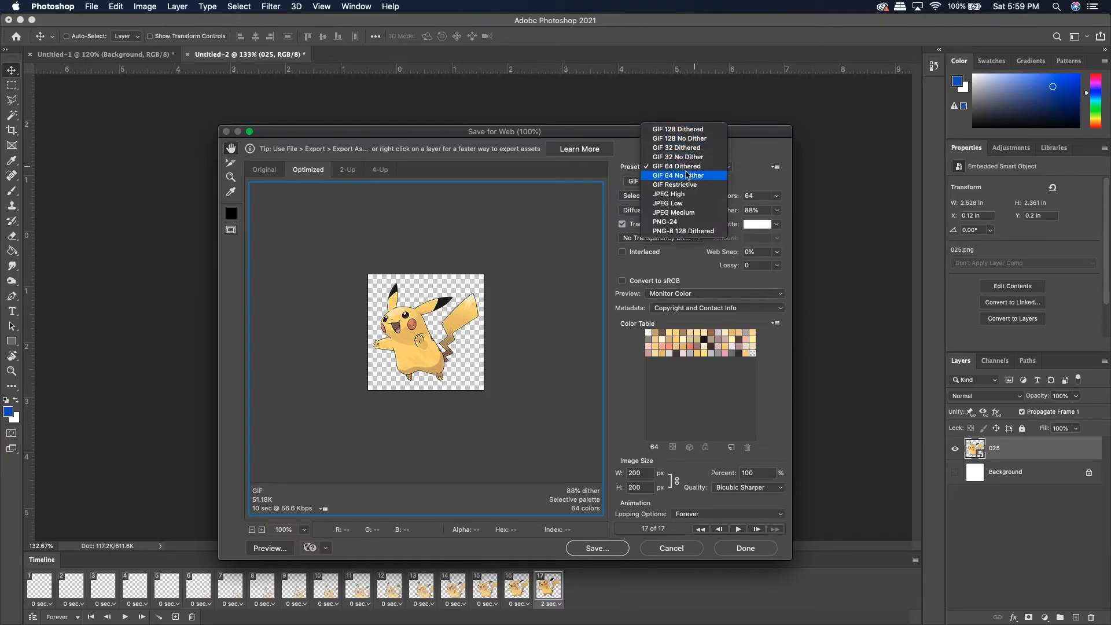
click(677, 129)
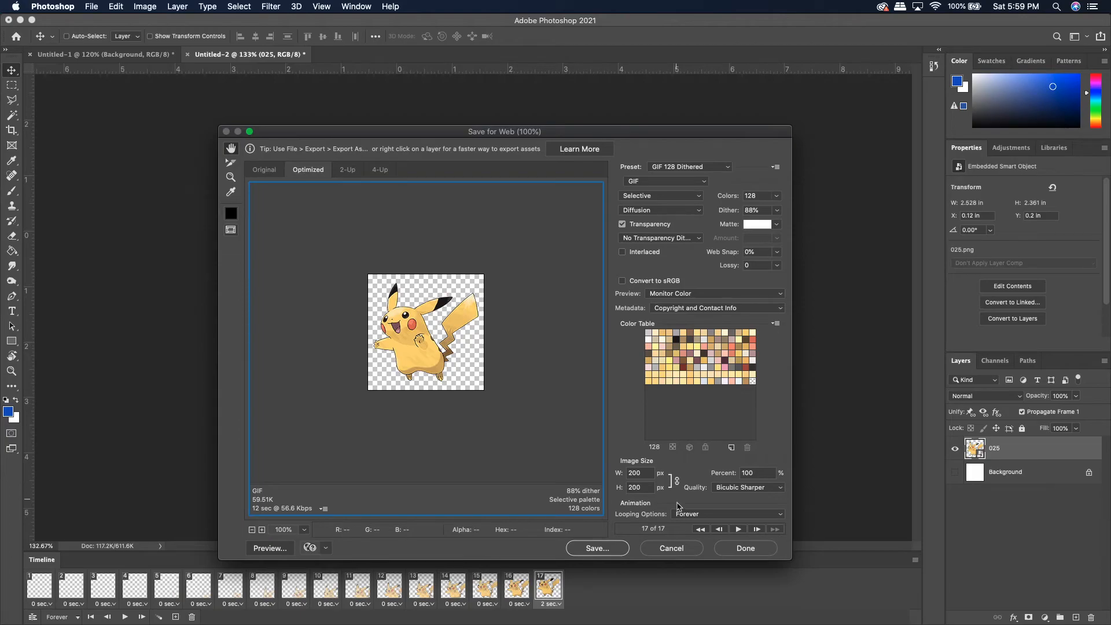
- Set the looping option of the exported animation to Forever
click(695, 516)
click(695, 513)
click(695, 514)
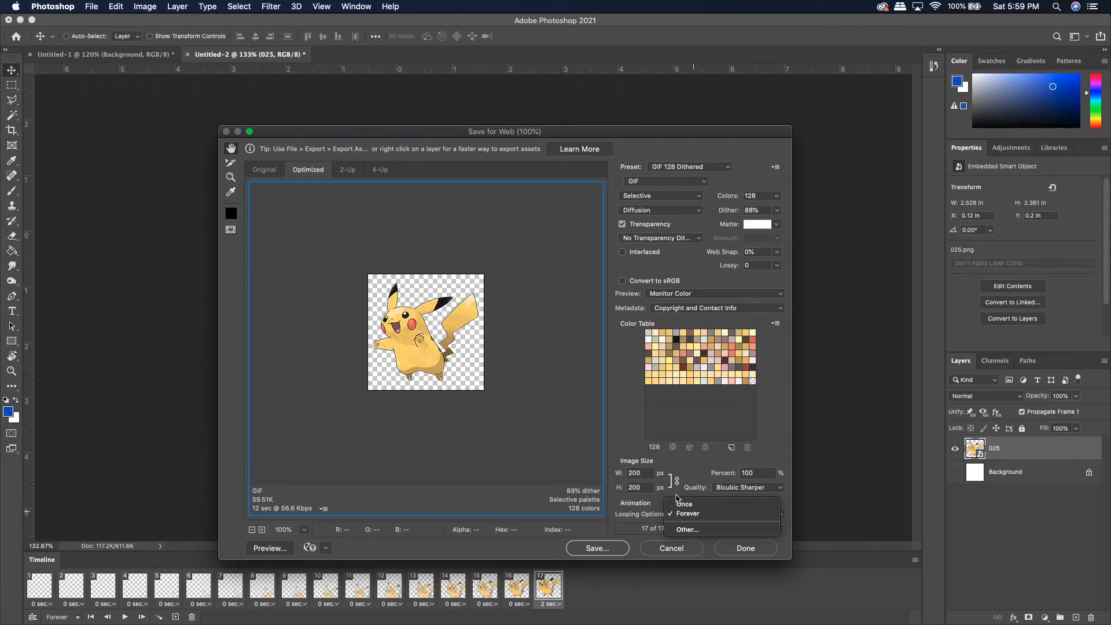
click(688, 513)
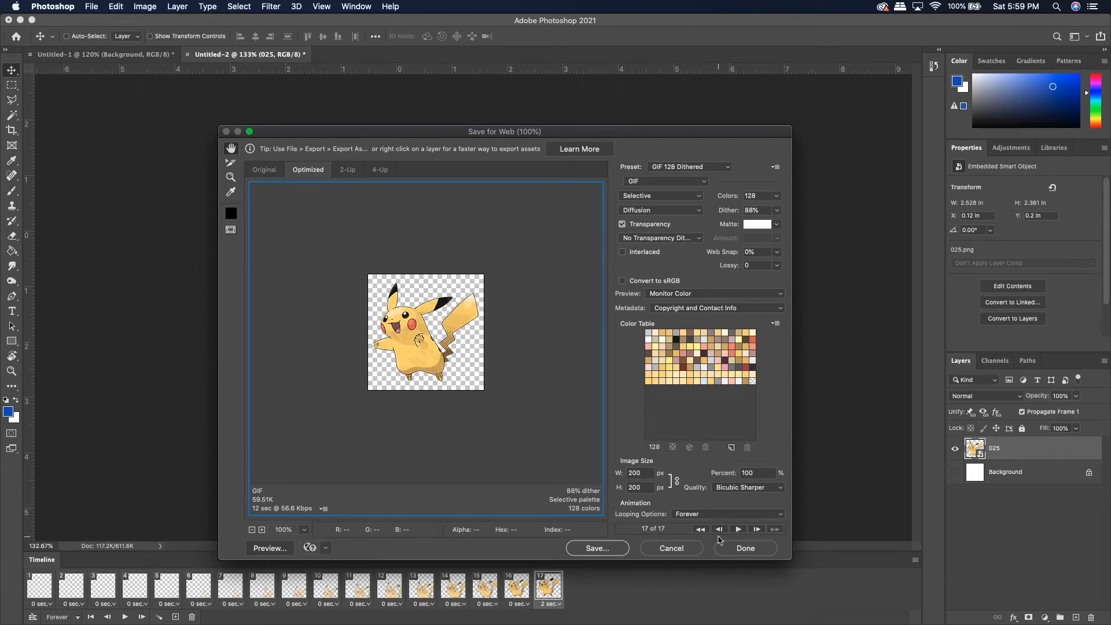
- Save the optimized GIF as pikachuYouTube in the Pikachu GIF folder
click(600, 547)
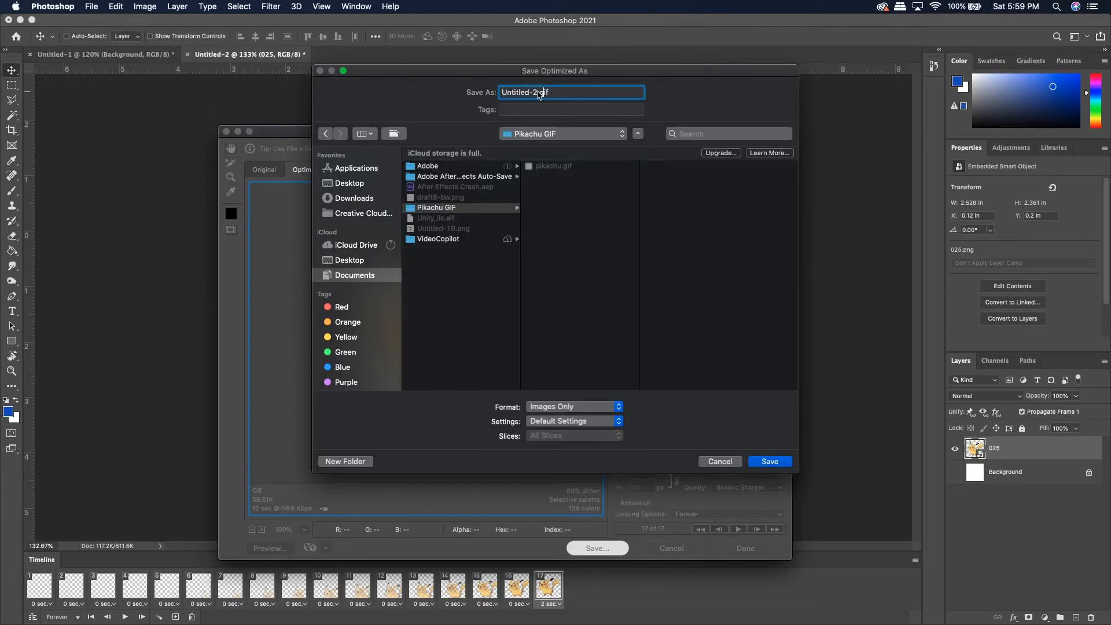
text(pikachuYouTube)
key(Return)
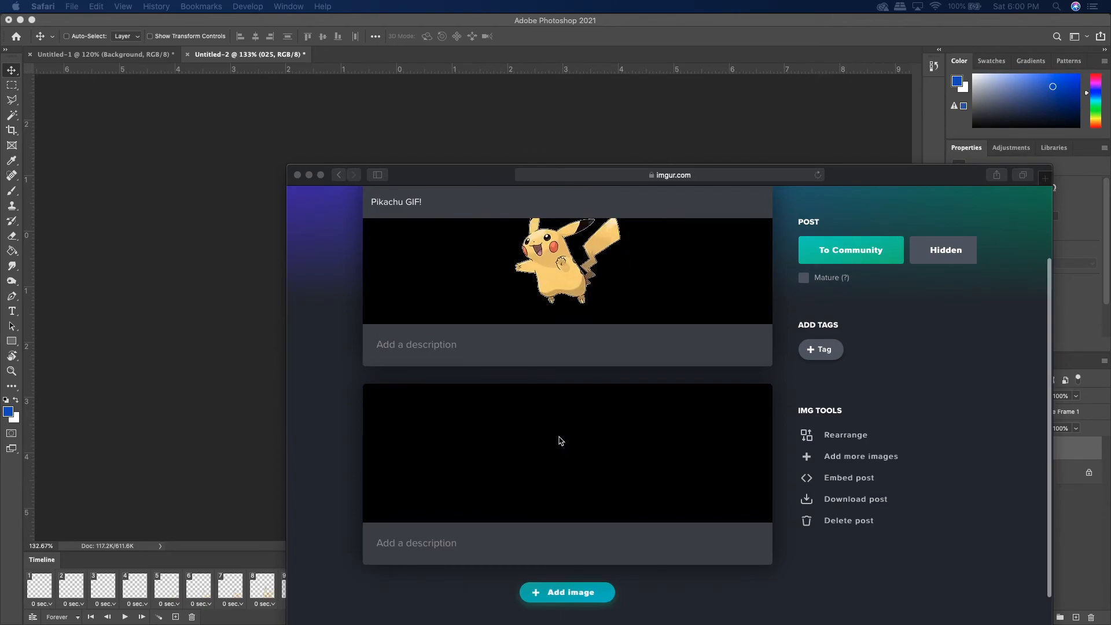
- Compare the two Pikachu GIFs uploaded to the imgur post in Safari
scroll(561, 381, up, 2)
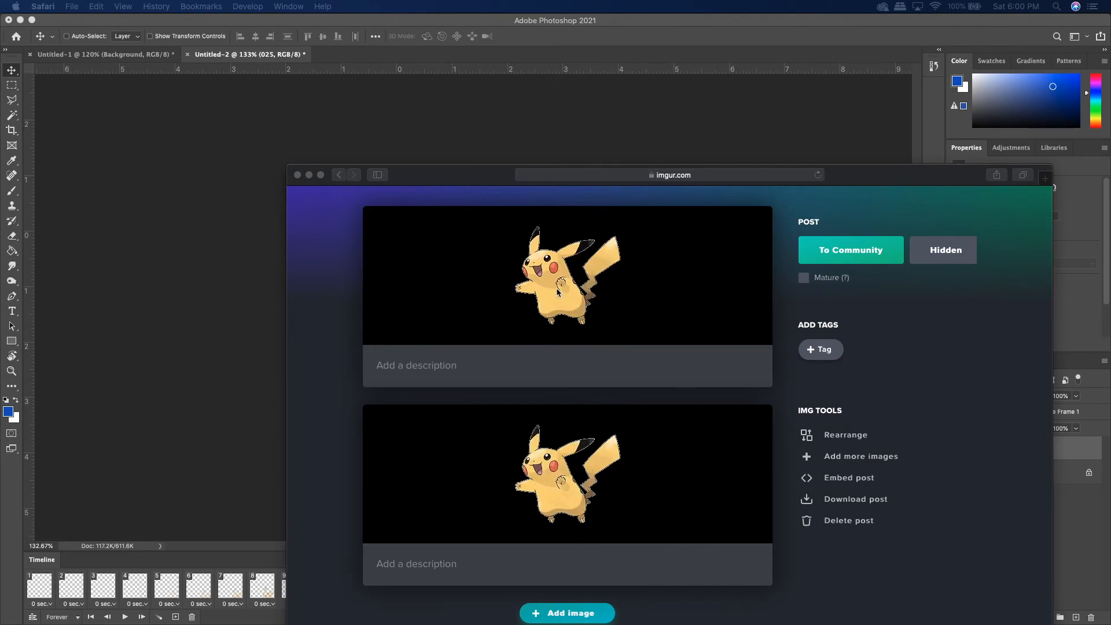